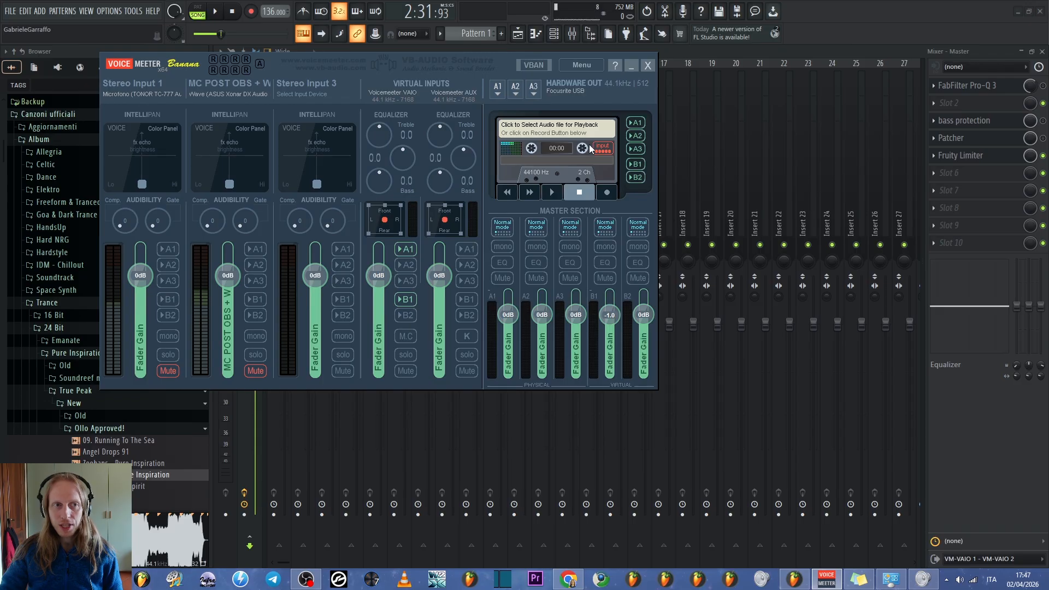
Step: Open FL Studio's audio settings and check the input/output device list for Voicemeeter Virtual ASIO
click(110, 12)
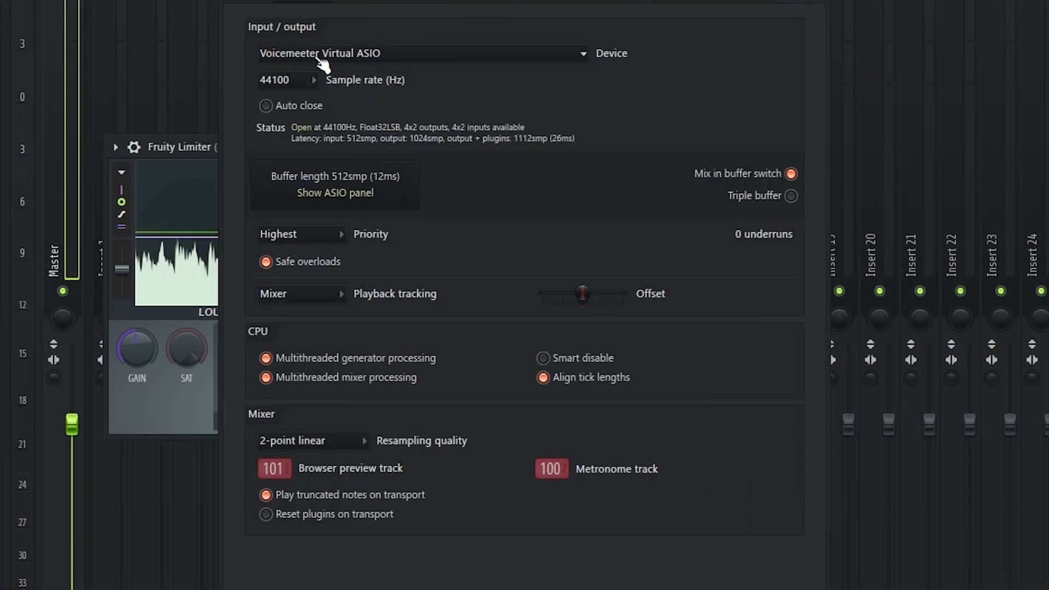
click(322, 59)
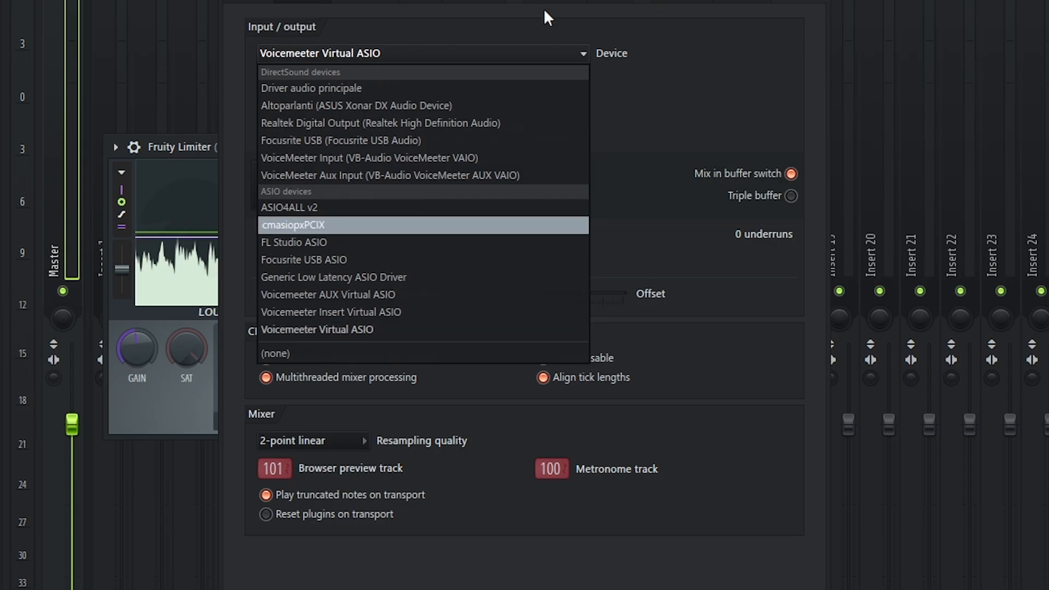
click(557, 52)
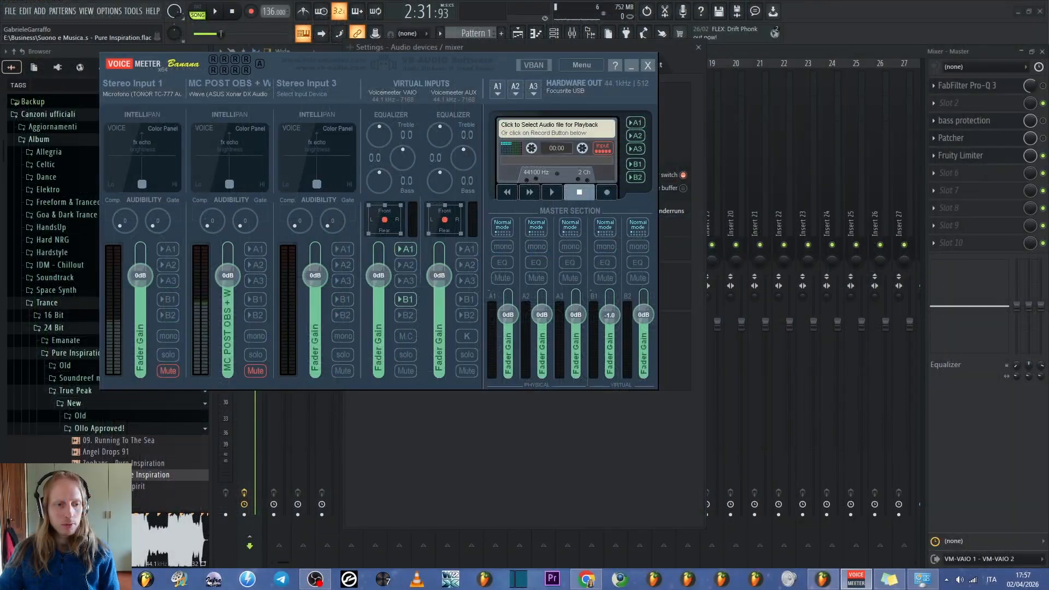
Step: Open the Audio settings from the Windows Control Panel and select VoiceMeeter Output among the recording devices
key(super)
click(180, 249)
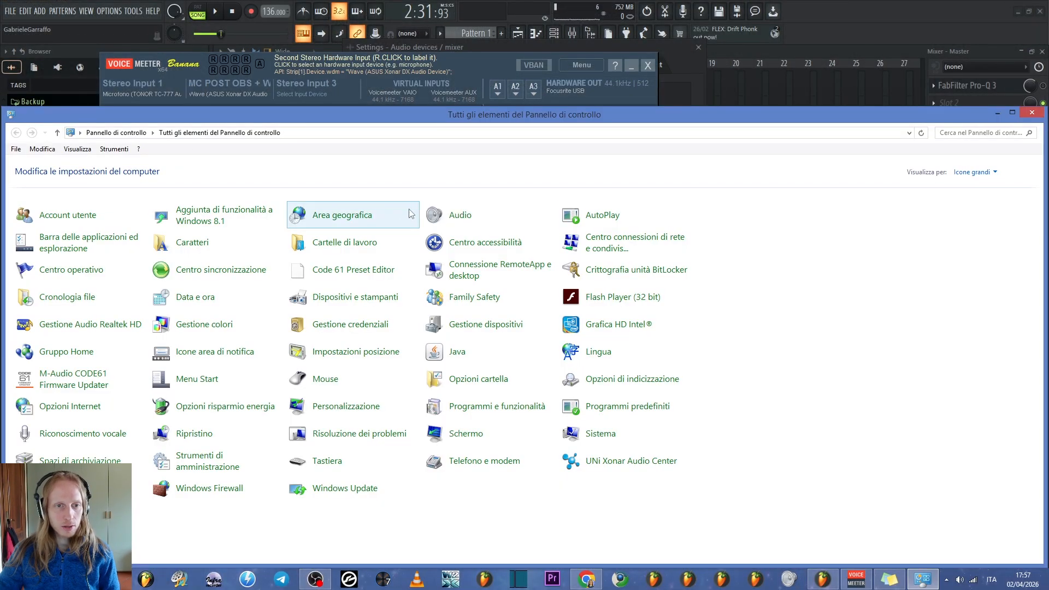
click(460, 215)
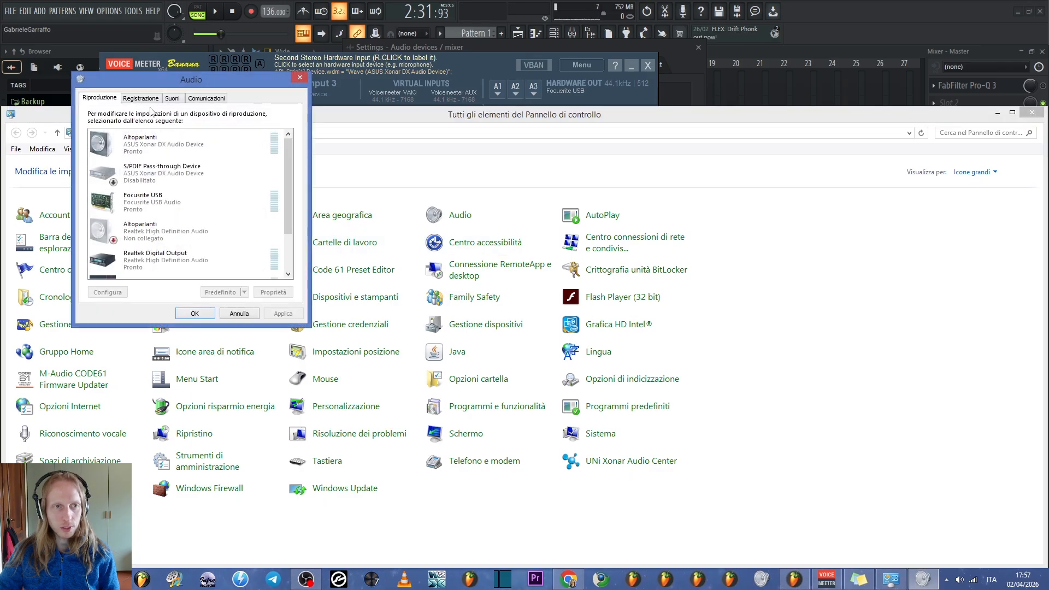
click(144, 100)
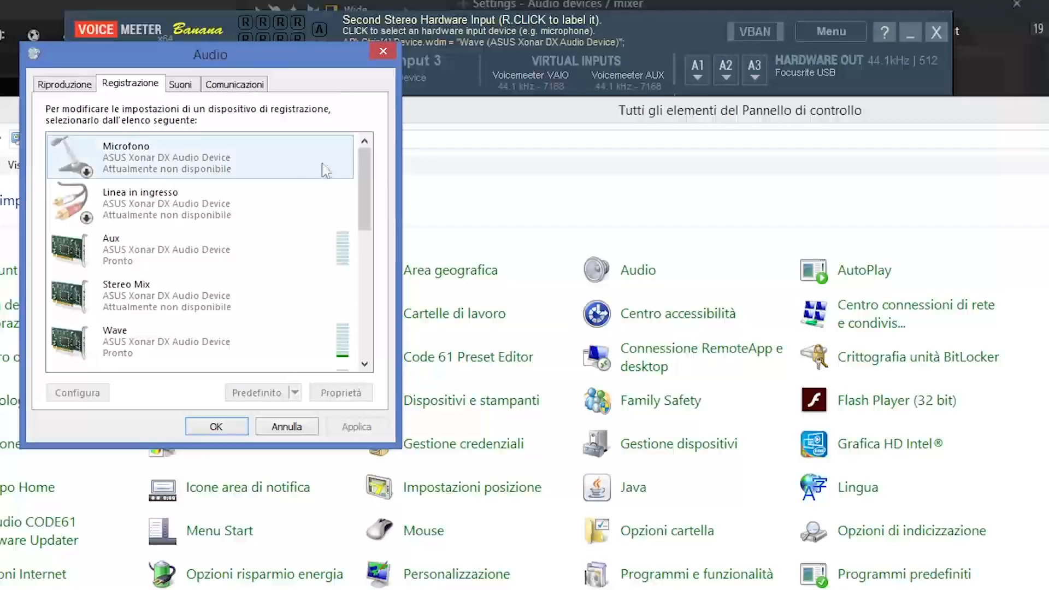
drag(366, 183, 366, 308)
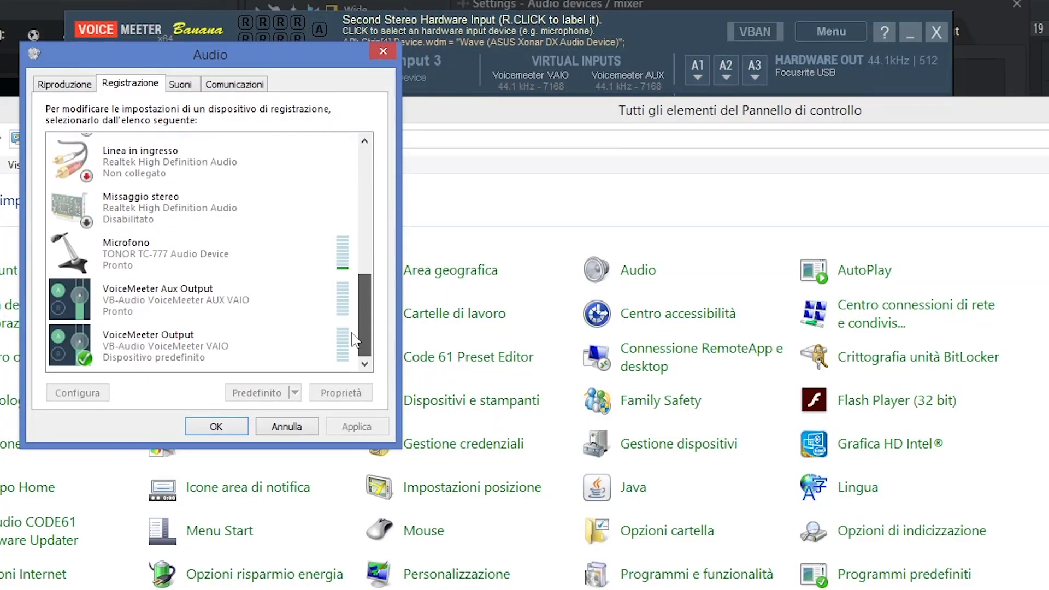
click(146, 354)
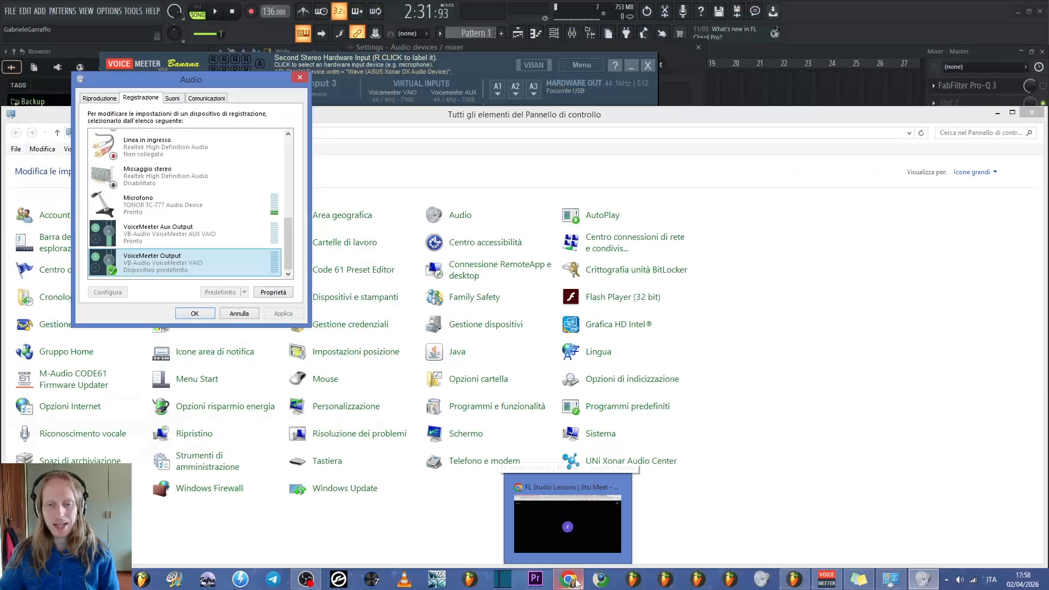
Step: Switch to the Jitsi meeting in Chrome and check which microphone is selected in its audio device list
click(570, 581)
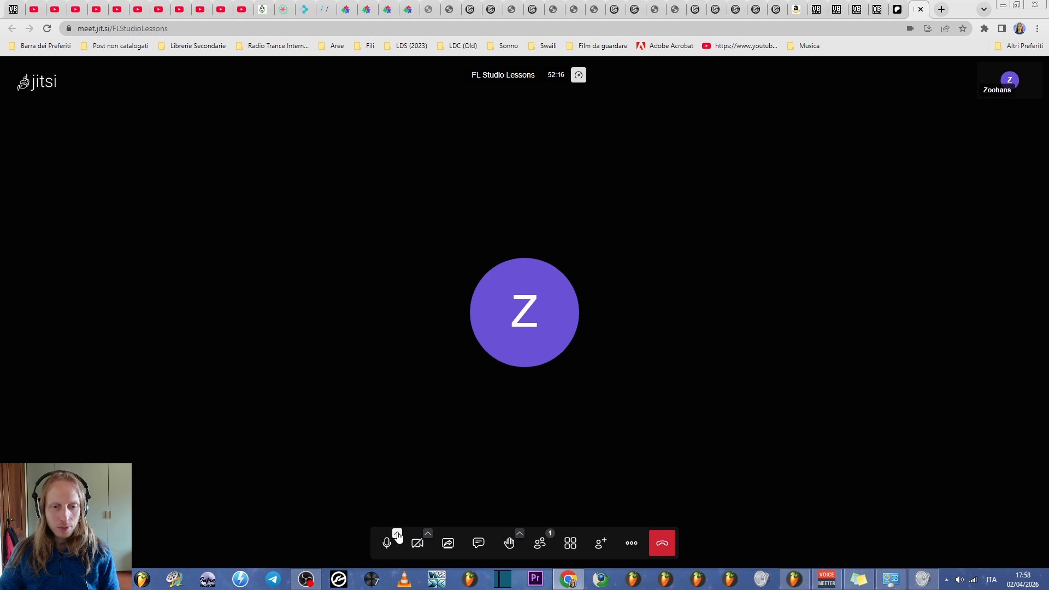
click(397, 534)
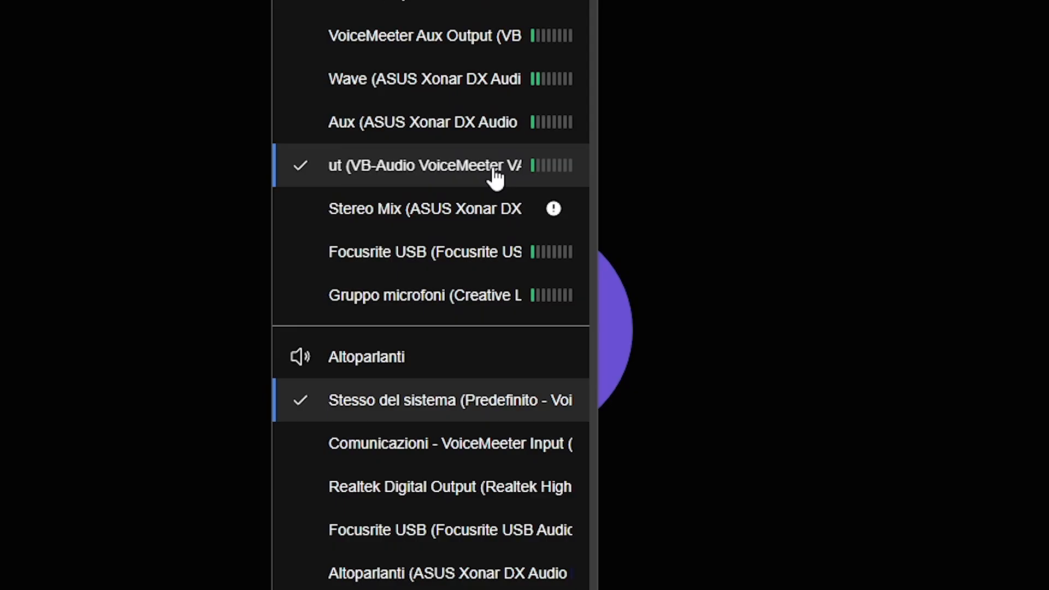
mouse_move(824, 583)
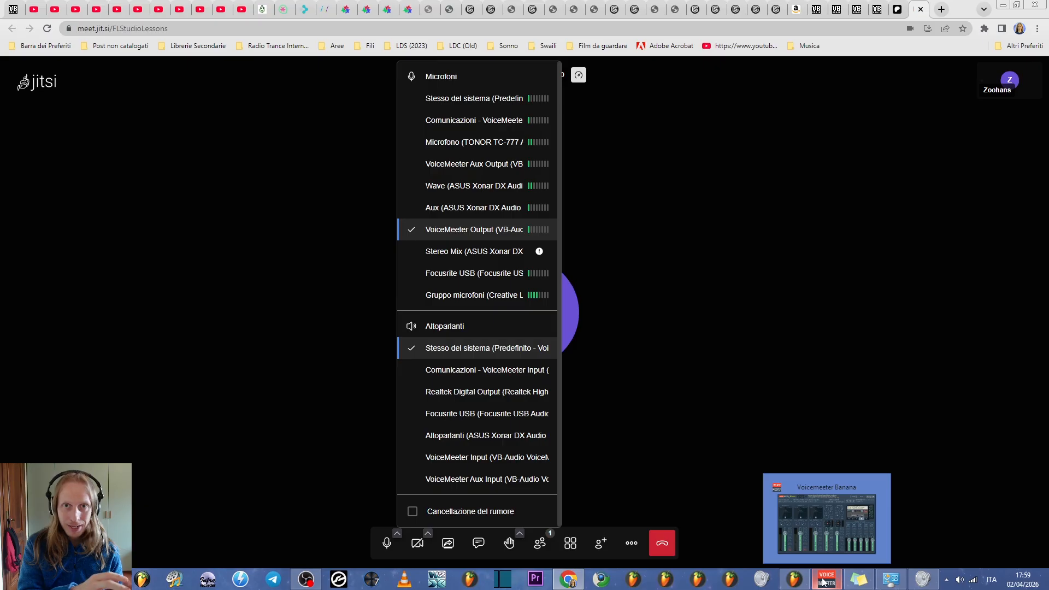
Step: Return to FL Studio, check the audio device setting and close the settings window
mouse_move(795, 576)
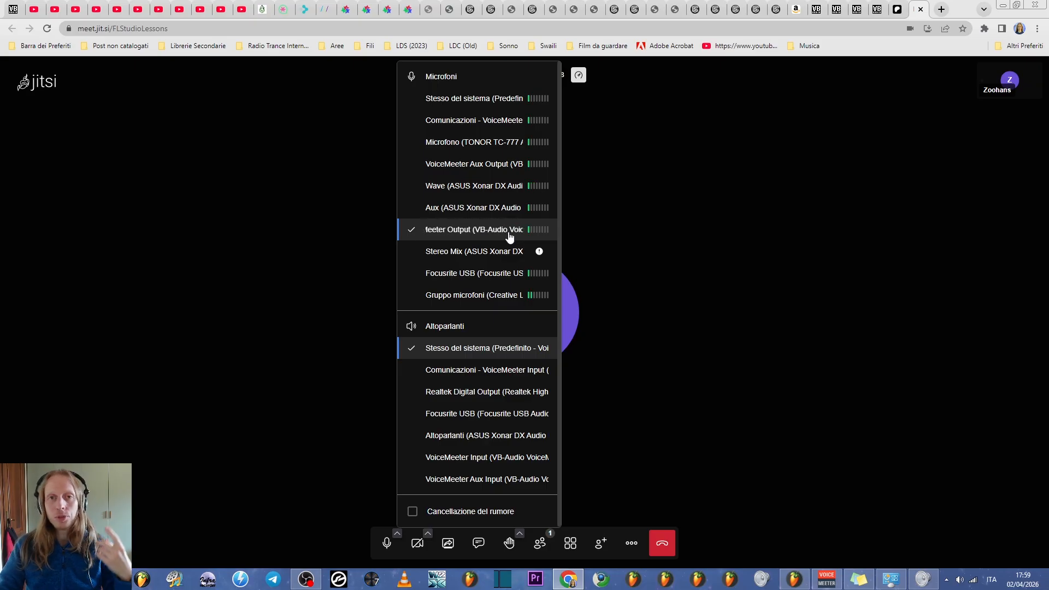
click(798, 581)
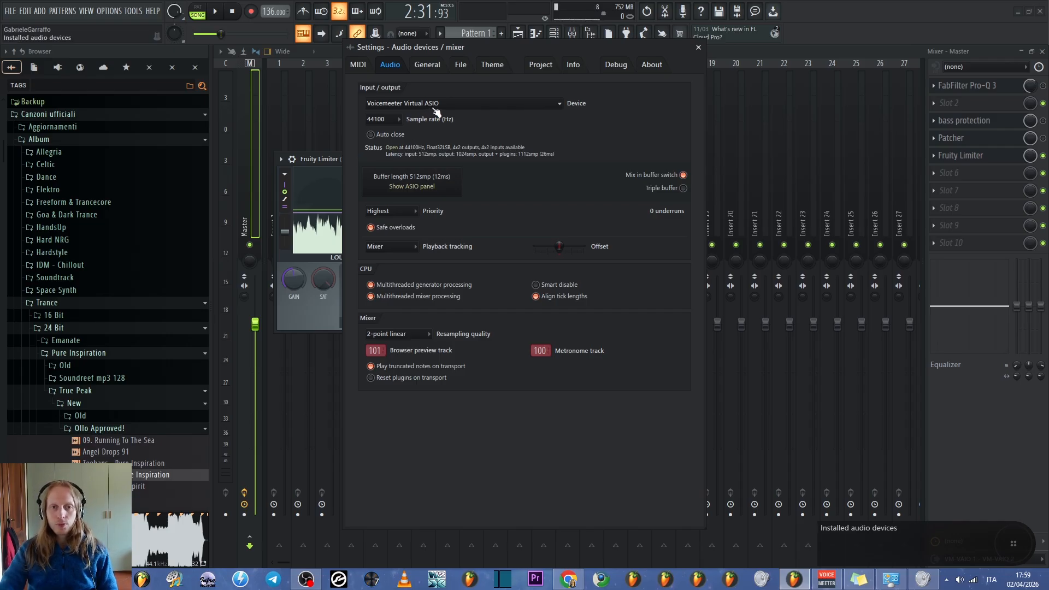
click(698, 47)
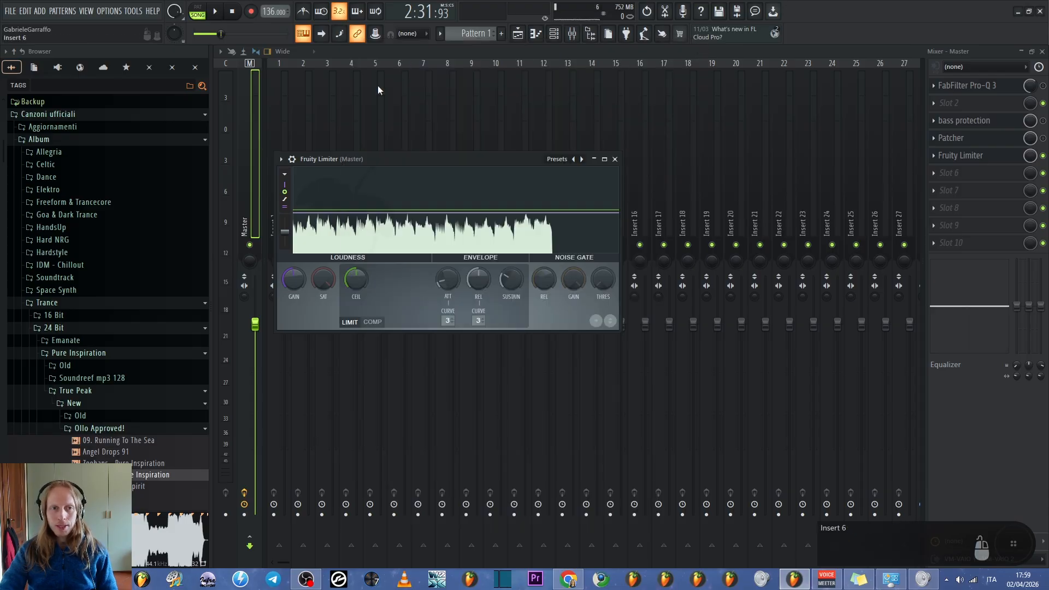
Step: Reopen the Windows Audio settings from the Control Panel and select VoiceMeeter Input among the playback devices
click(16, 579)
click(211, 253)
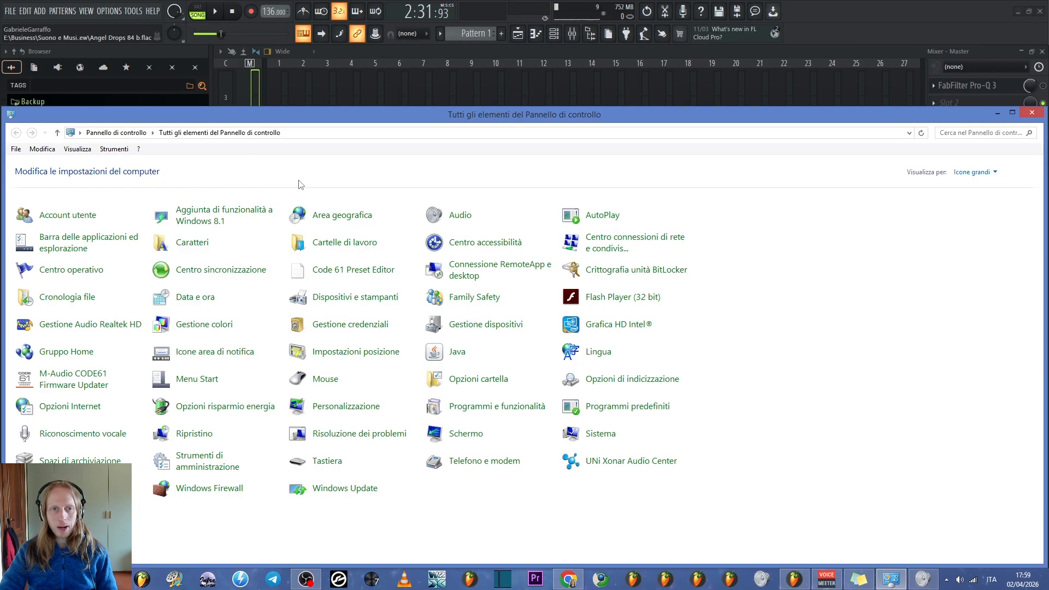
click(460, 215)
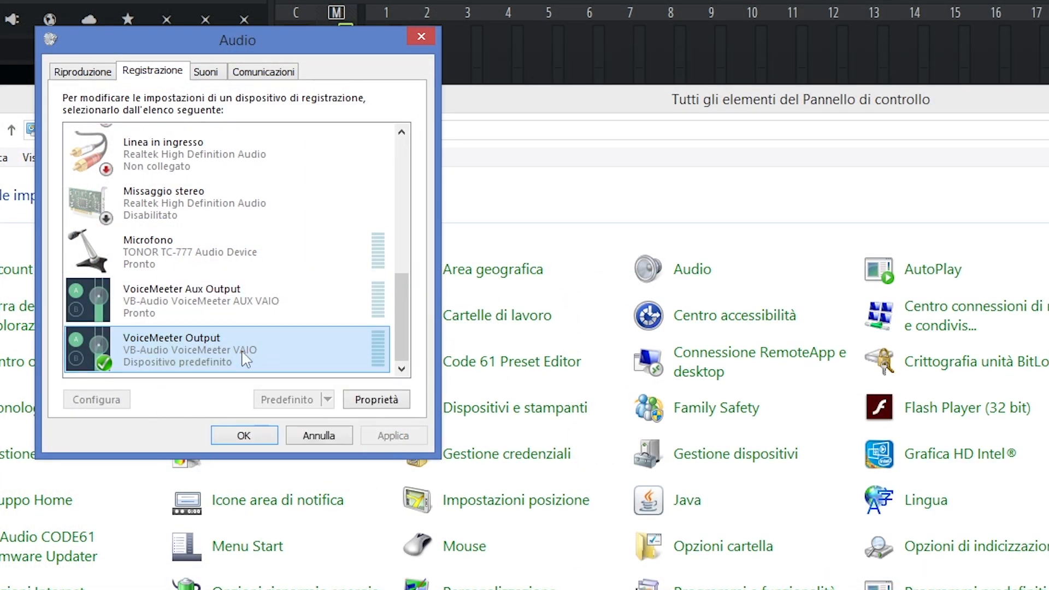
click(76, 75)
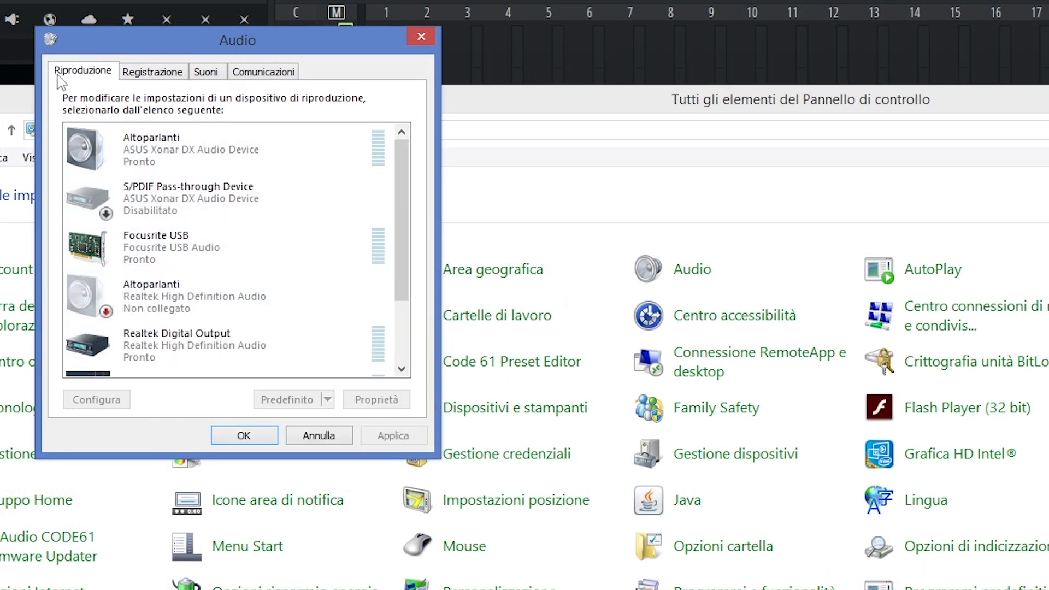
scroll(395, 242, down, 2)
click(236, 365)
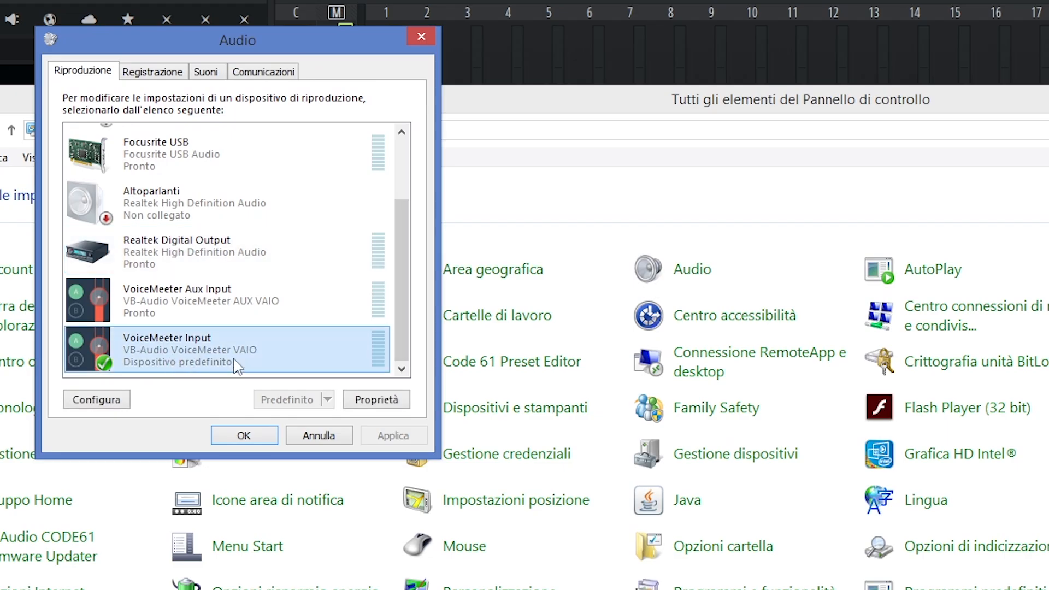
Step: Open the advanced properties of the VoiceMeeter Output recording device and check its default sample rate and bit depth
click(152, 72)
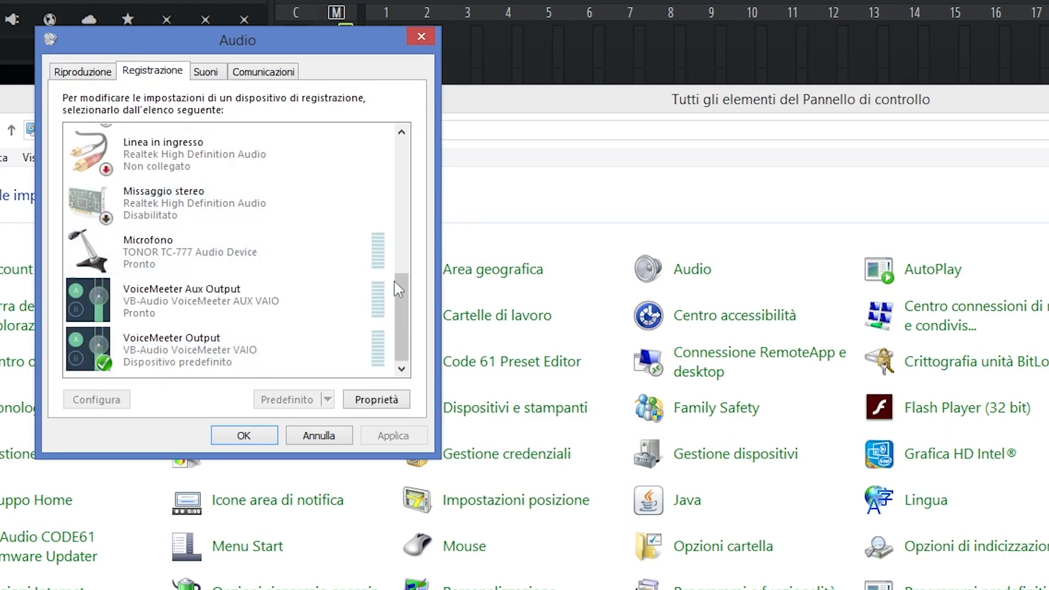
click(157, 362)
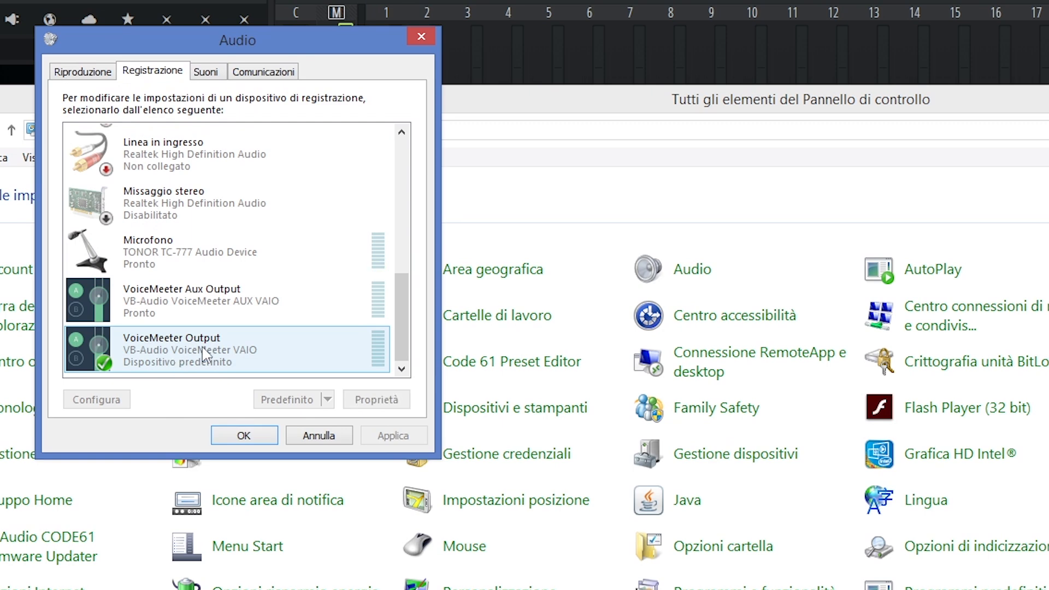
double_click(204, 354)
click(239, 142)
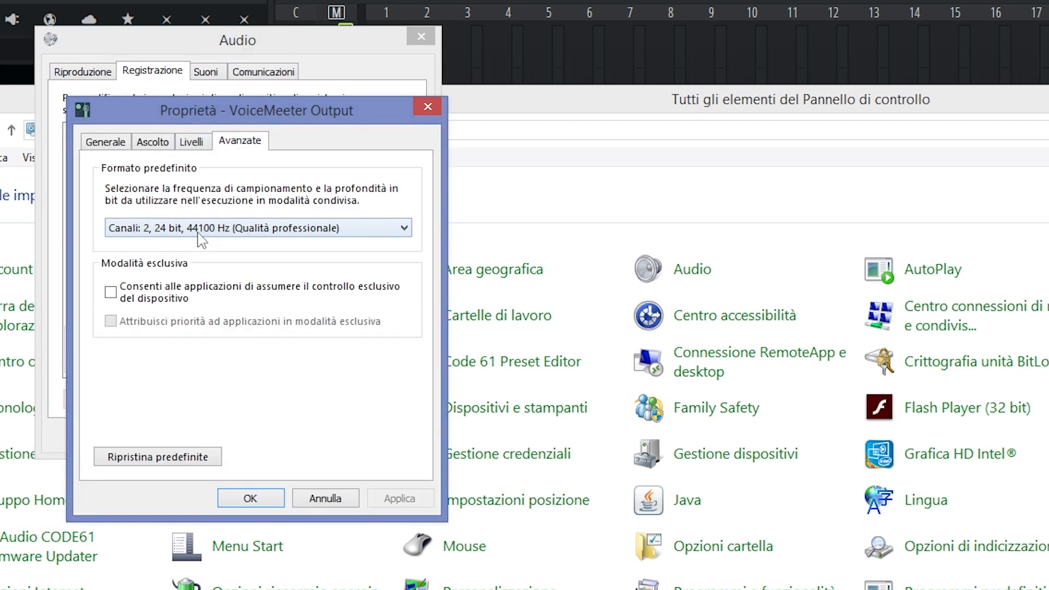
click(199, 233)
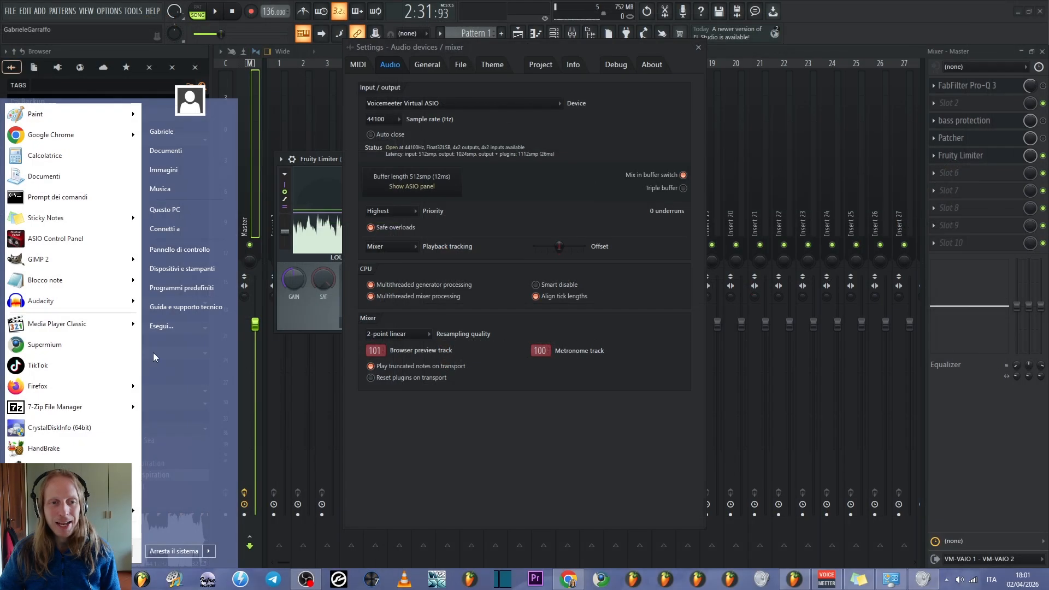
Step: Open the Windows Audio settings from the Control Panel and check the default device in the playback list
click(191, 249)
click(469, 218)
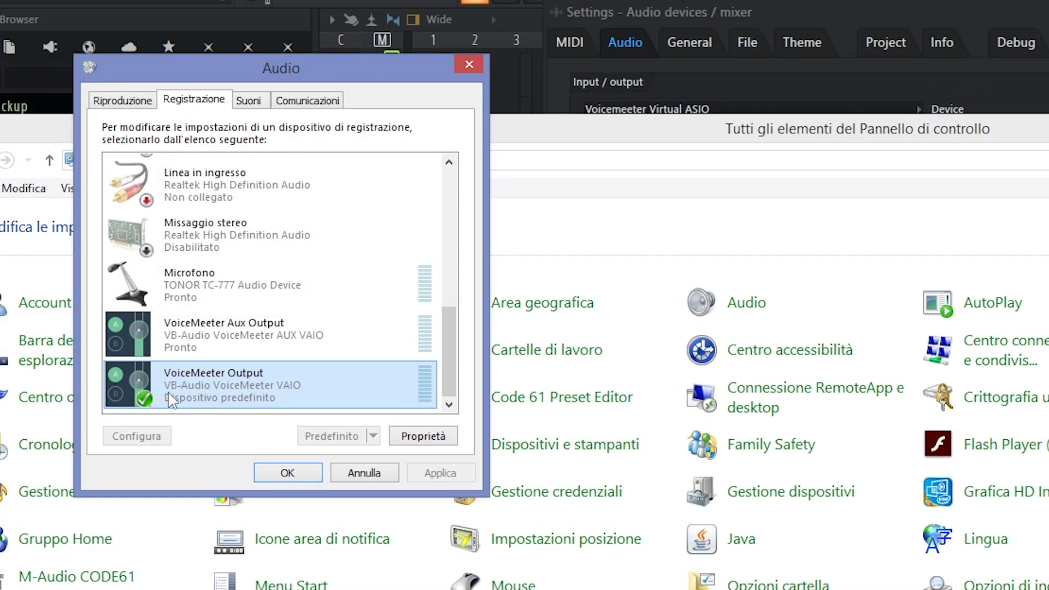
click(123, 100)
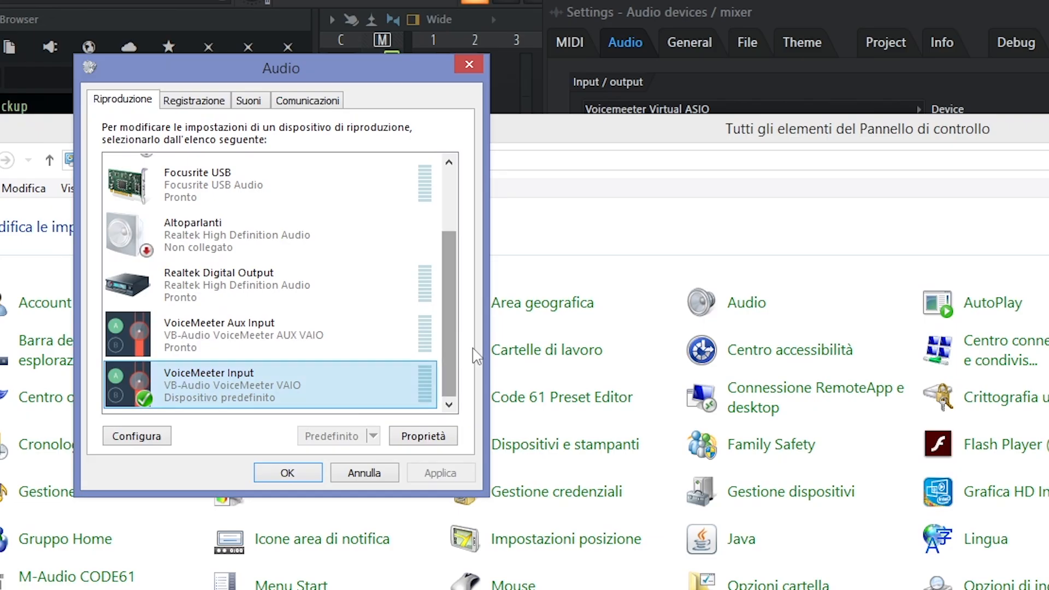
drag(455, 352, 461, 366)
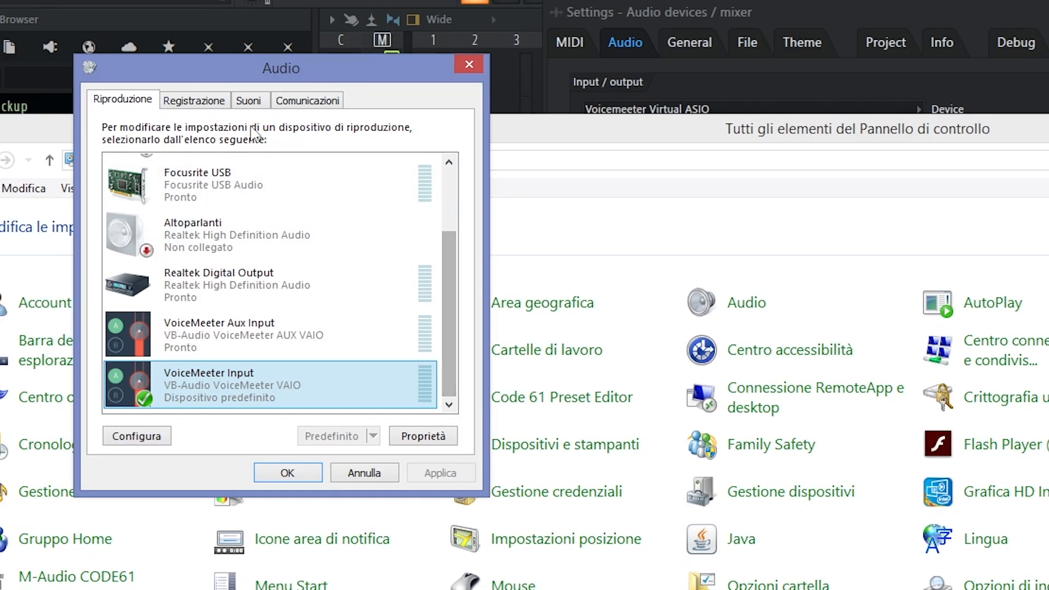
Step: Compare the default VoiceMeeter recording and playback devices and close the Audio settings window
click(194, 100)
click(251, 284)
click(264, 403)
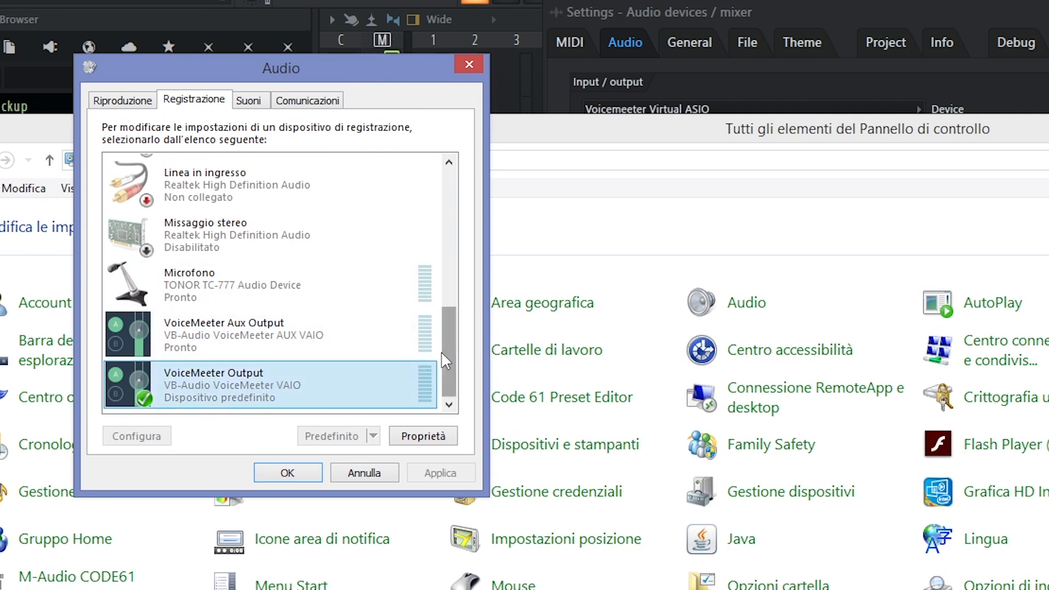
click(119, 104)
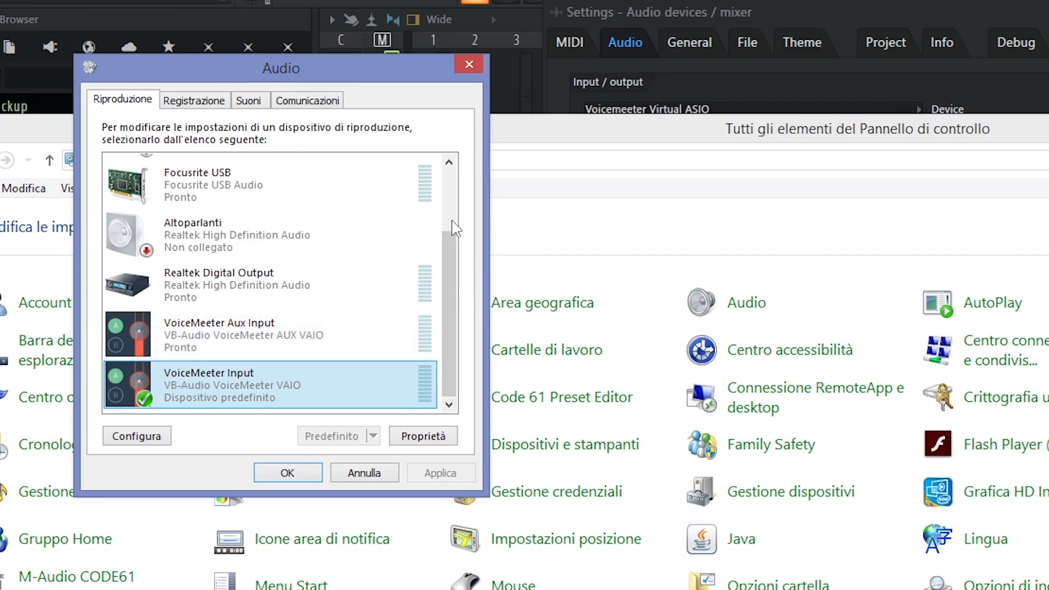
click(468, 66)
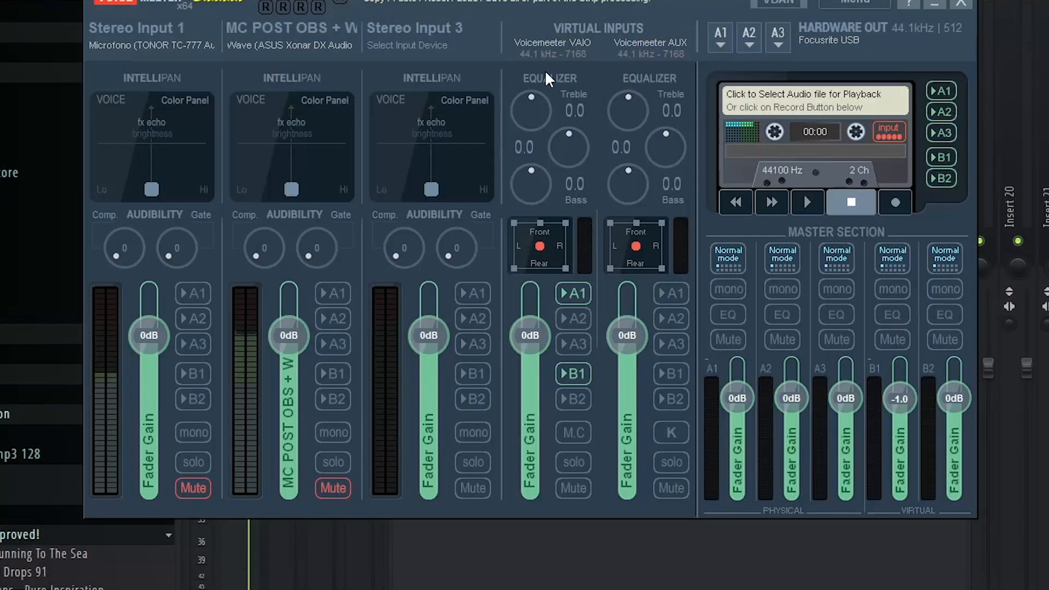
Step: Unmute the microphone on Stereo Input 1 in Voicemeeter Banana and try its A1 hardware output routing, leaving A1 off
drag(427, 5, 460, 45)
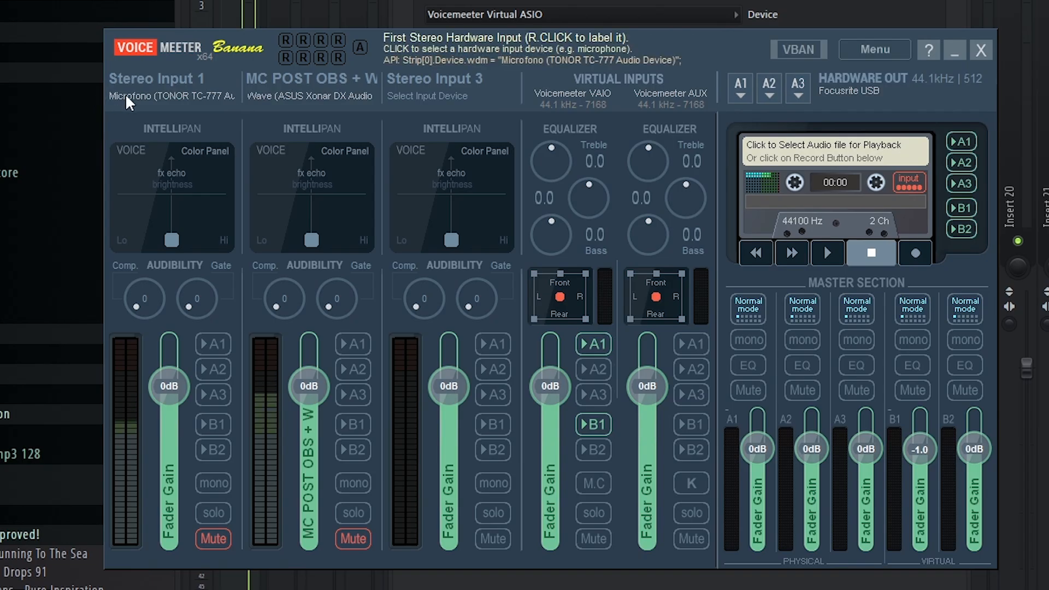
click(205, 539)
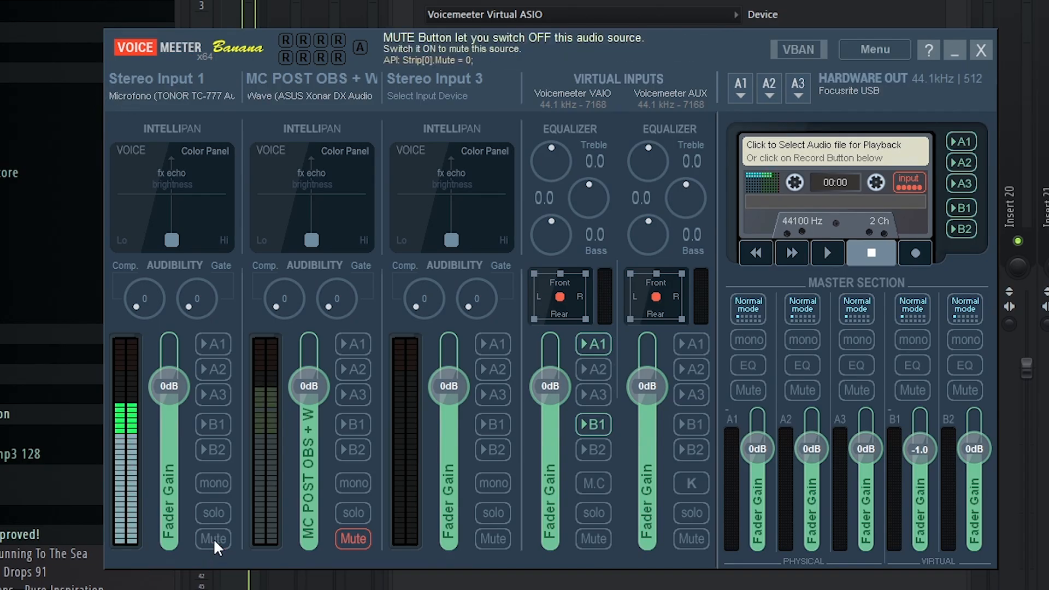
click(220, 344)
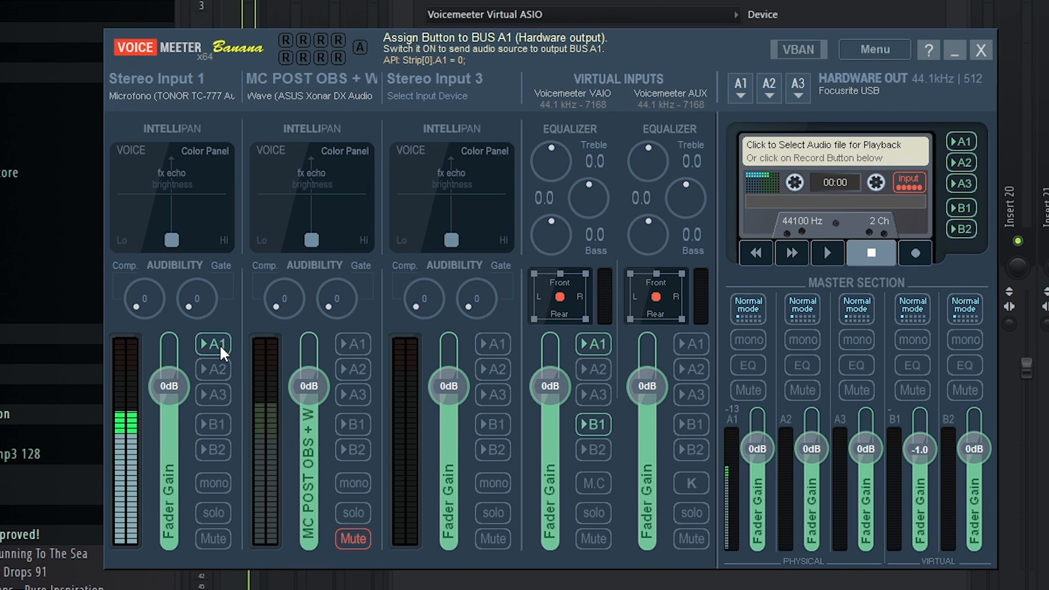
click(219, 345)
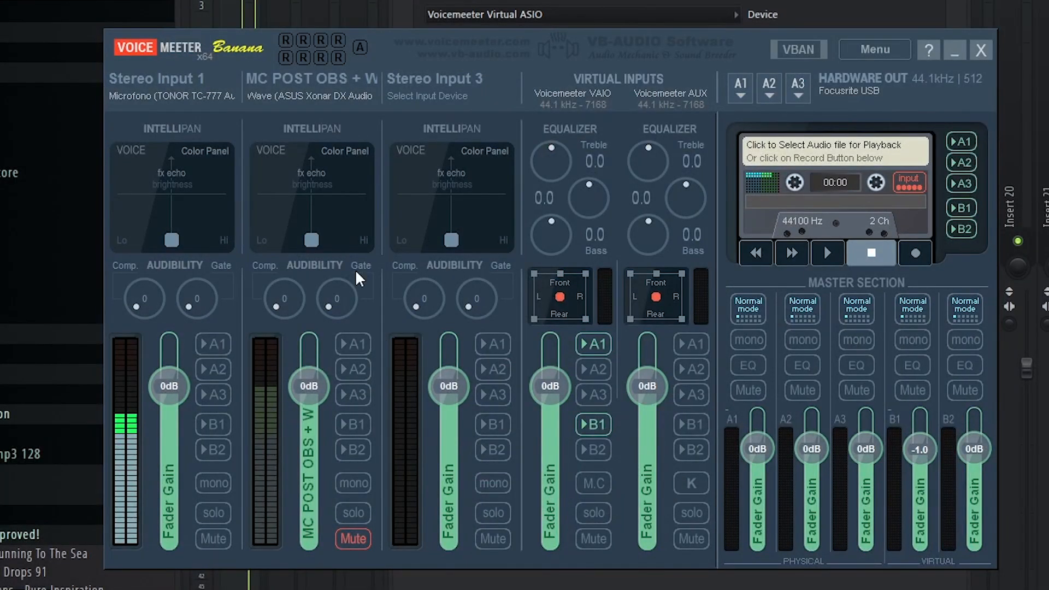
Step: Route the Stereo Input 1 microphone to virtual output B1, testing the routing off and on again
click(215, 427)
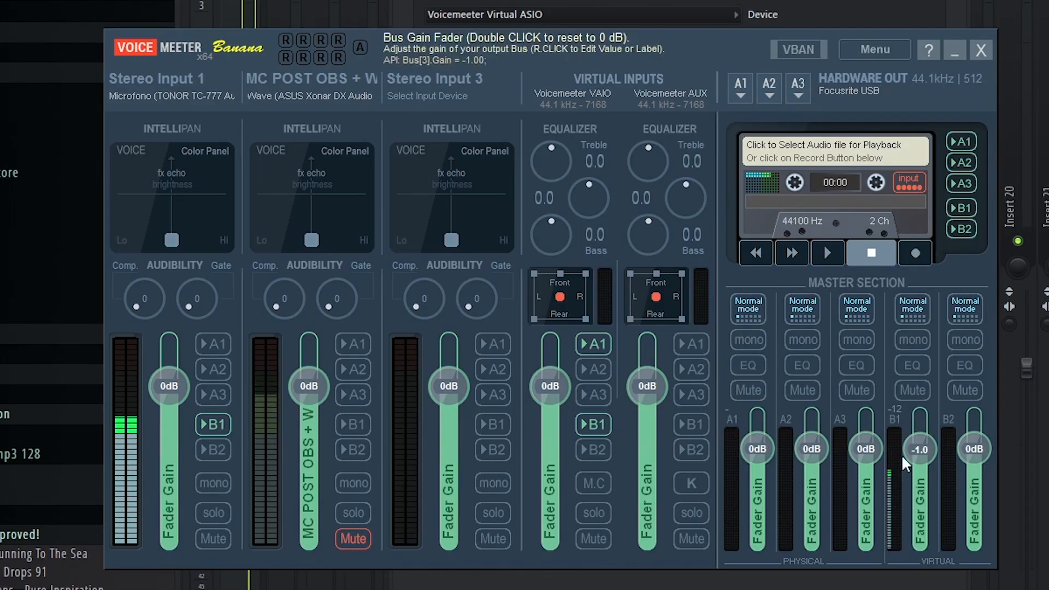
click(214, 424)
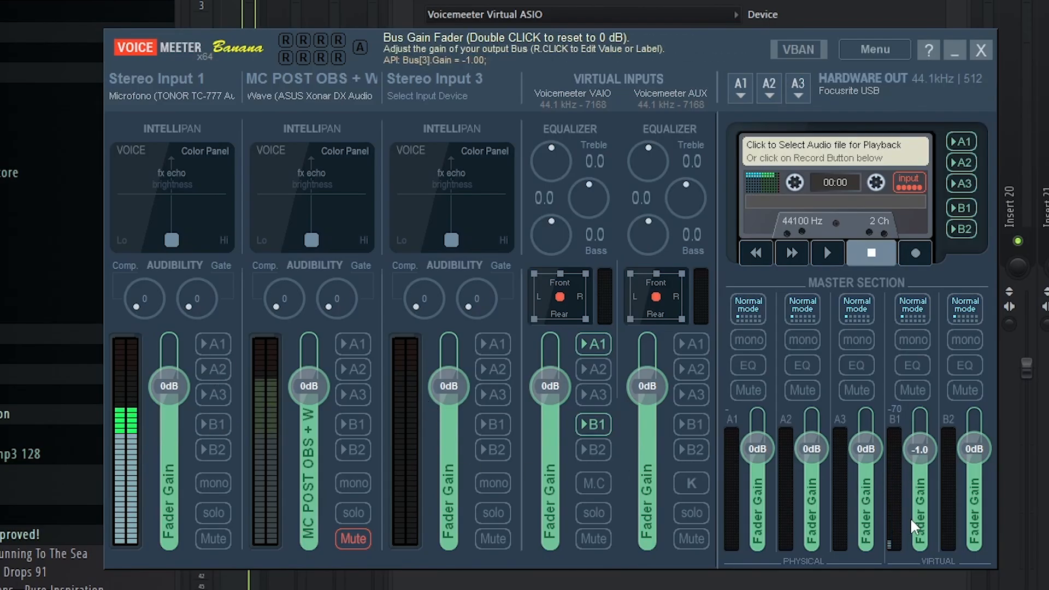
click(211, 422)
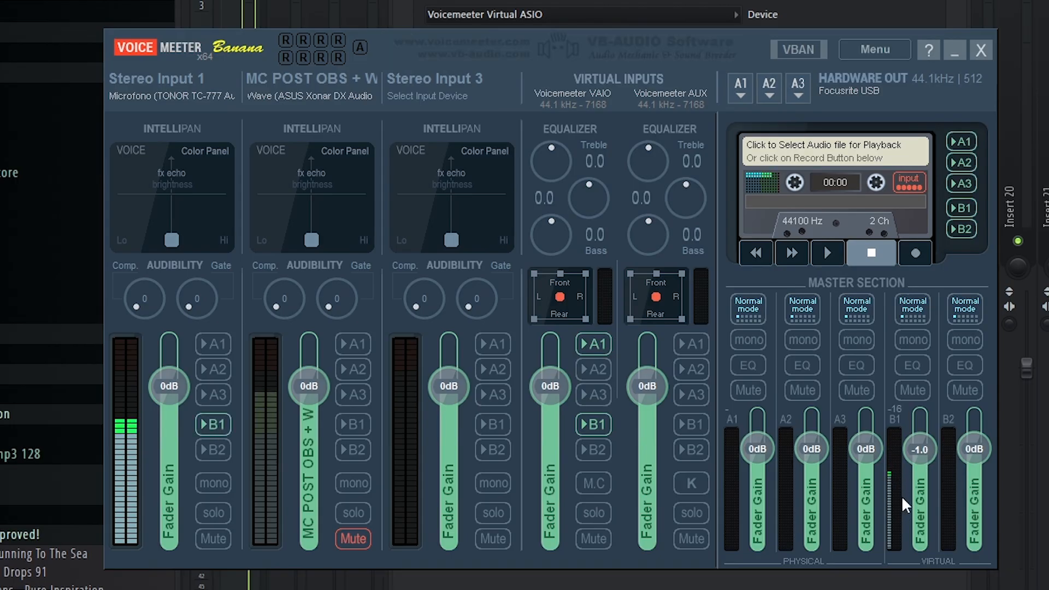
Step: Test muting the B1 master bus, leaving it unmuted, and switch off the B1 routing on Stereo Input 1
click(911, 392)
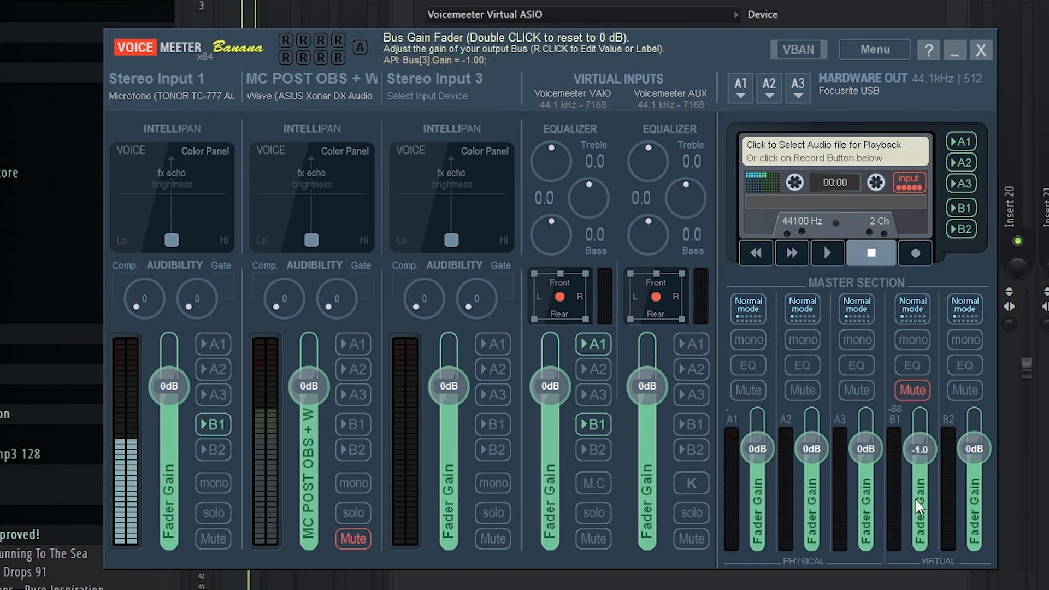
click(923, 392)
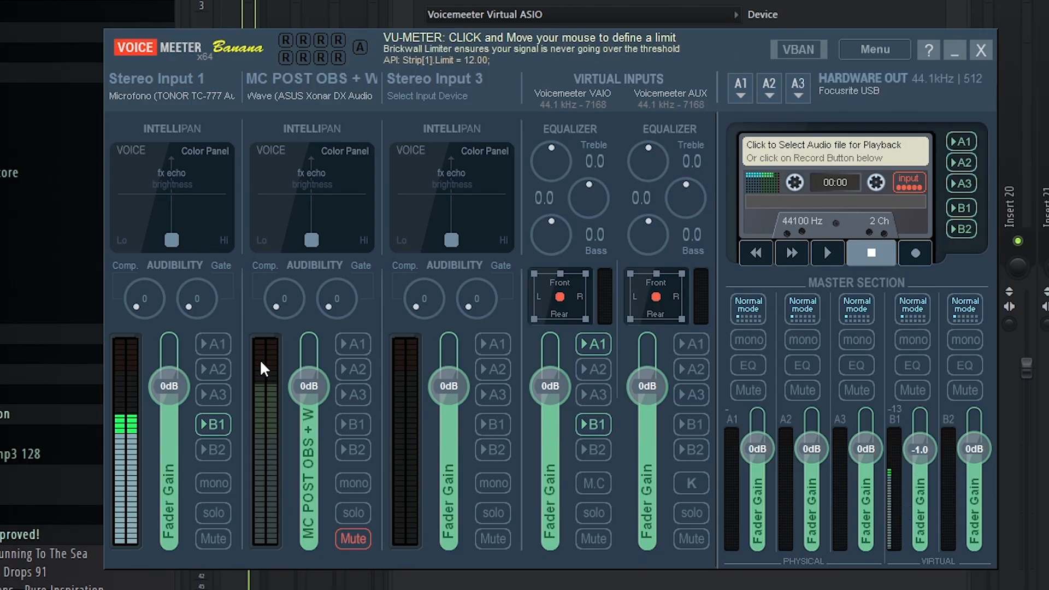
click(208, 426)
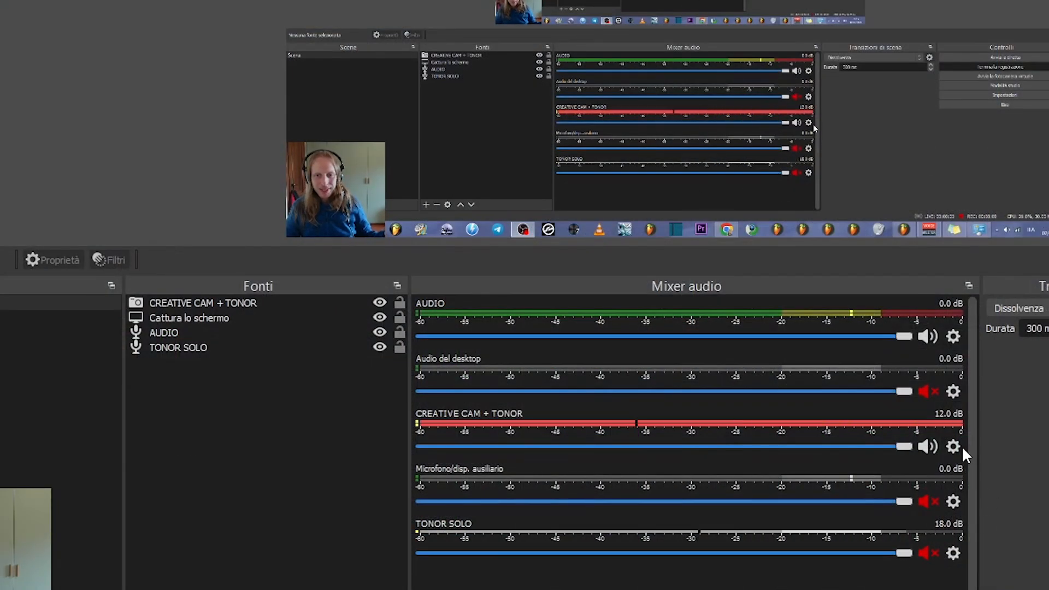
Step: Try muting CREATIVE CAM + TONOR in OBS, and play the FL Studio track to check its level meters in Voicemeeter Banana
click(937, 447)
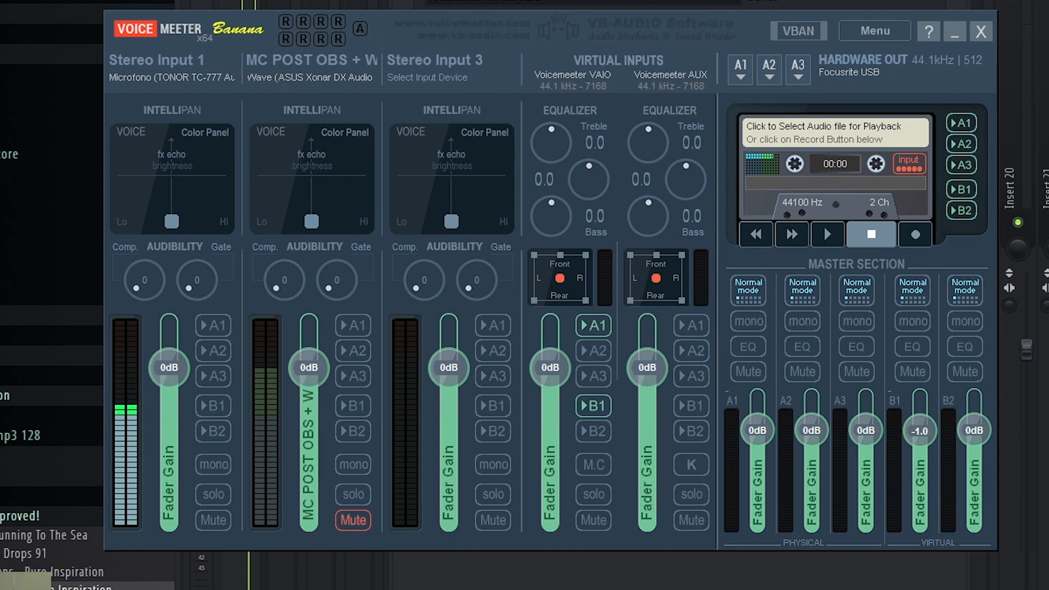
key(alt+Tab)
key(space)
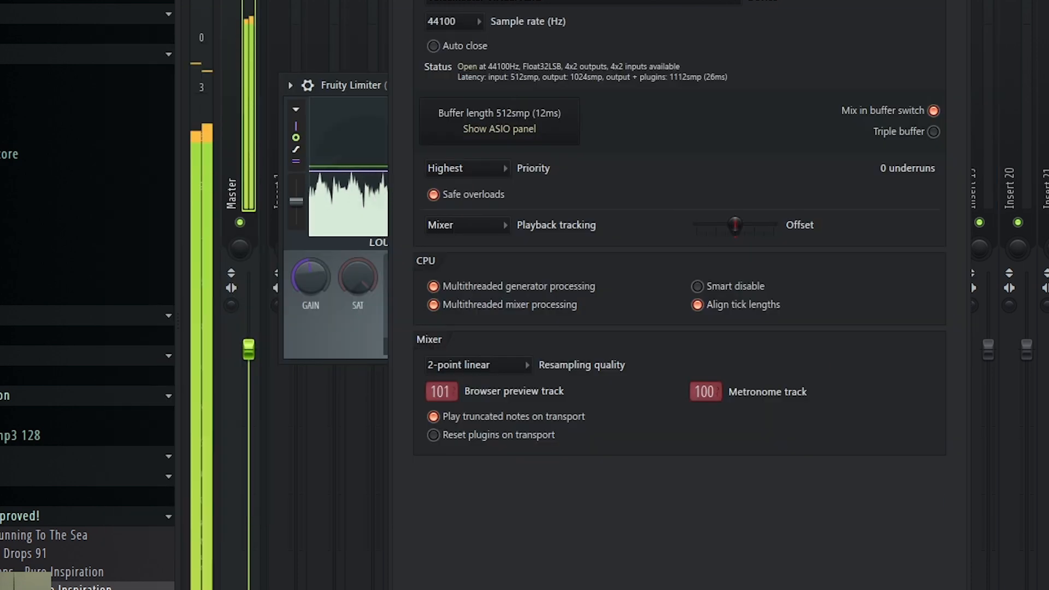
key(alt+Tab)
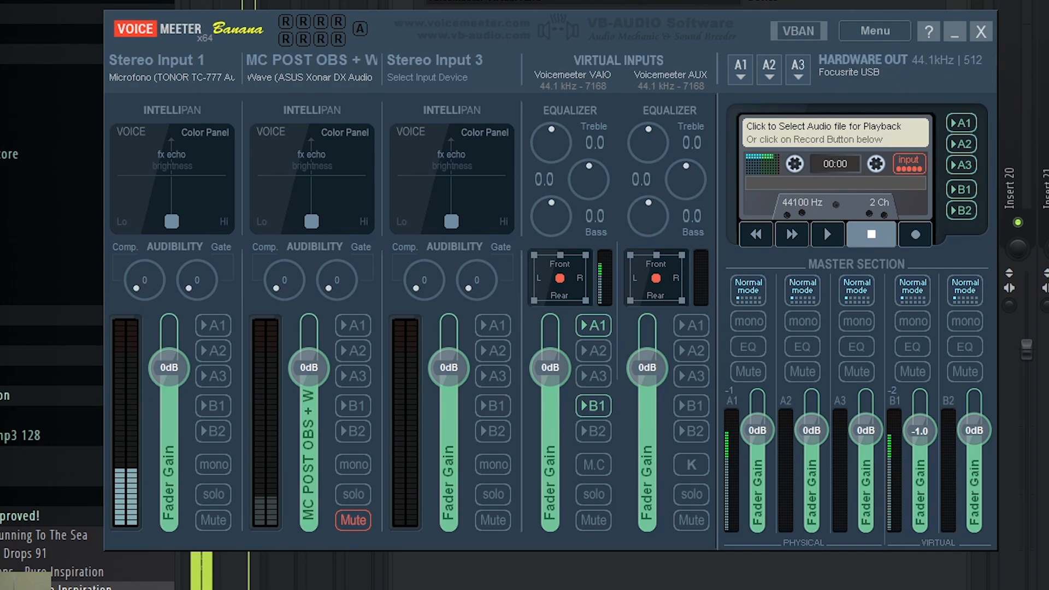
key(alt+Tab)
key(alt+Tab)
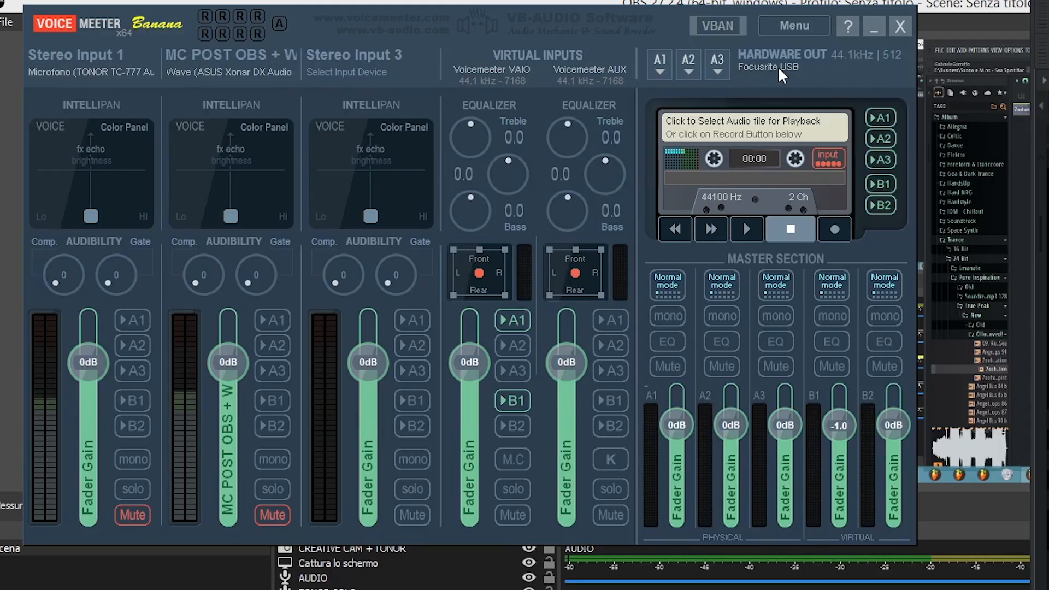
Step: Check the Focusrite USB entry among the A1 output devices and test Voicemeeter VAIO's A1 routing, leaving it on
click(659, 65)
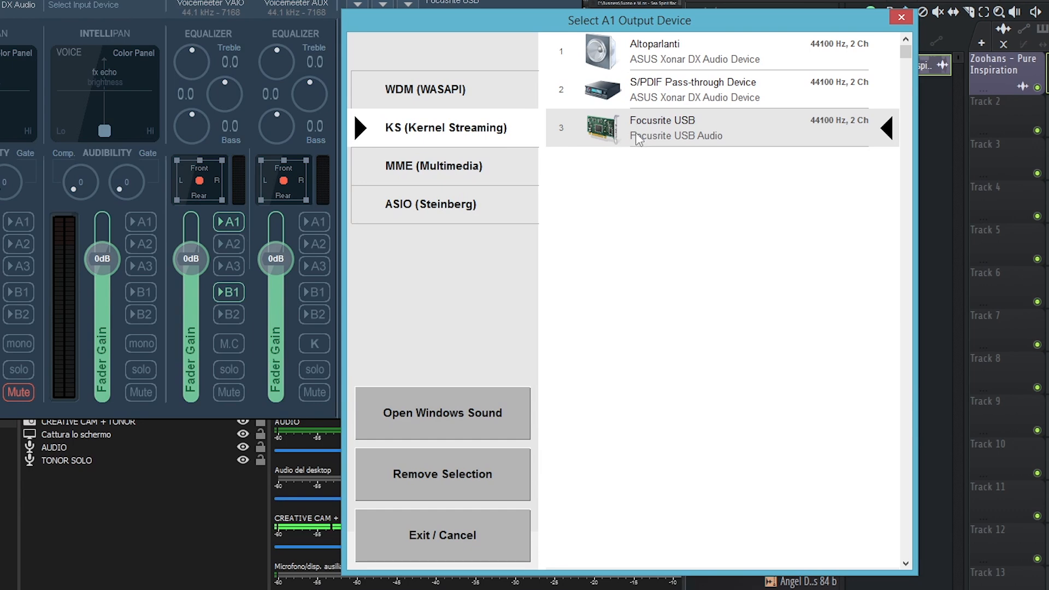
click(898, 19)
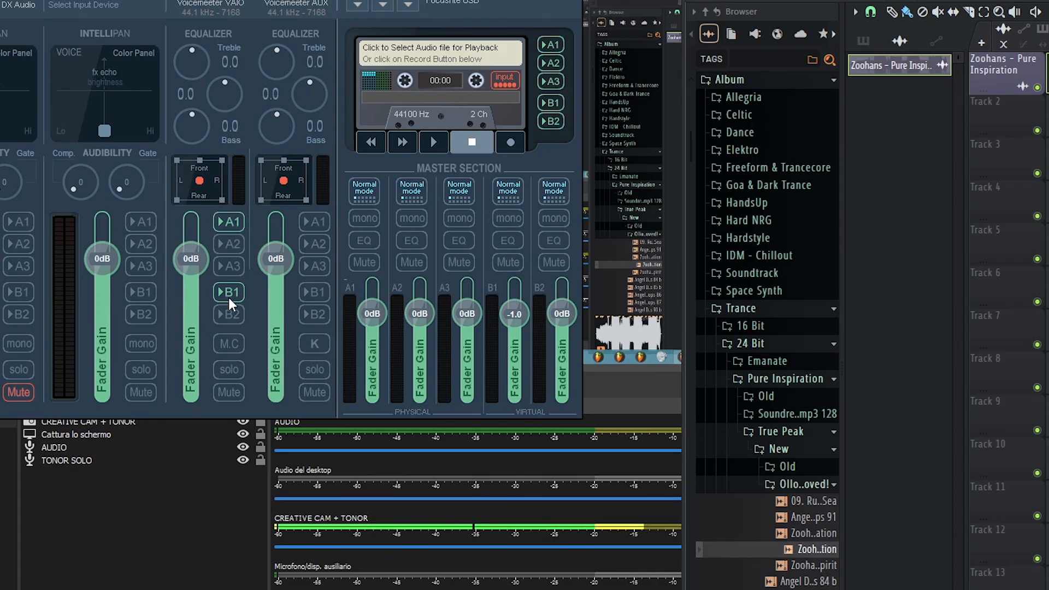
click(235, 223)
click(235, 222)
click(235, 223)
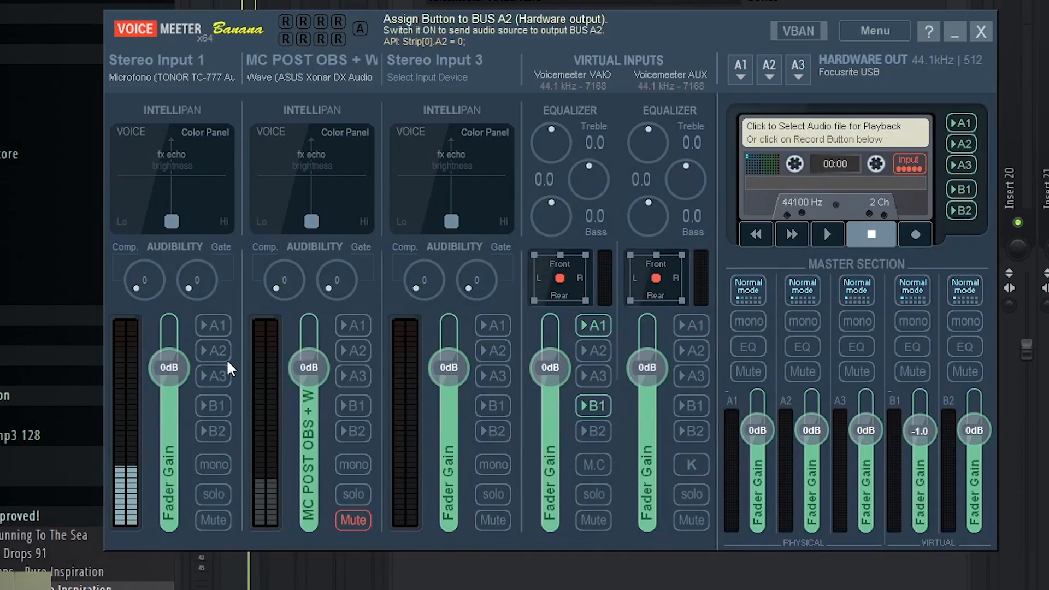
Step: Try the B1 routing on Stereo Input 1, leaving it off, and unmute CREATIVE CAM + TONOR in the OBS mixer
click(213, 402)
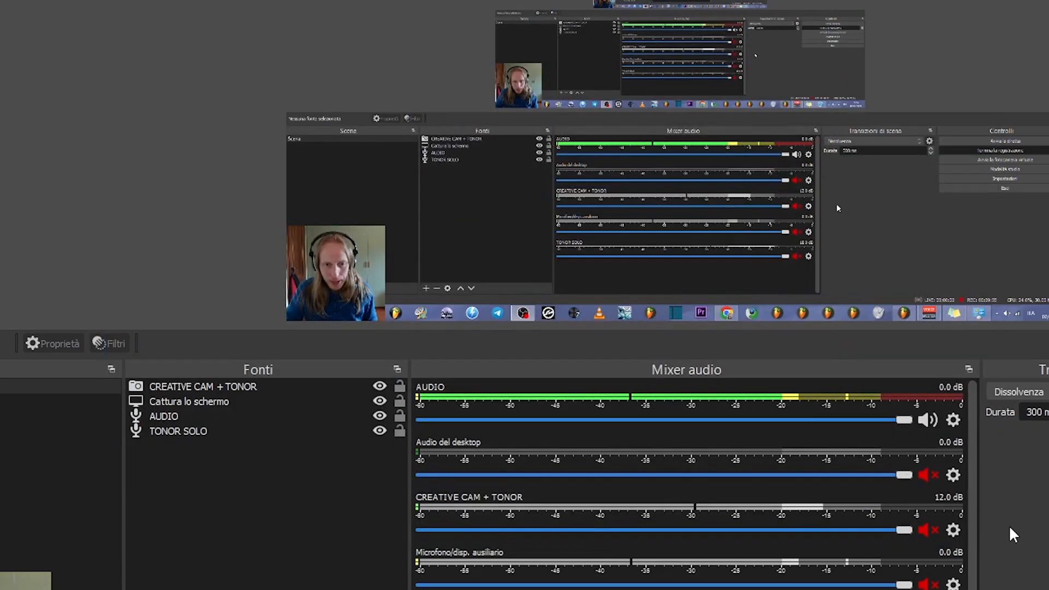
click(923, 529)
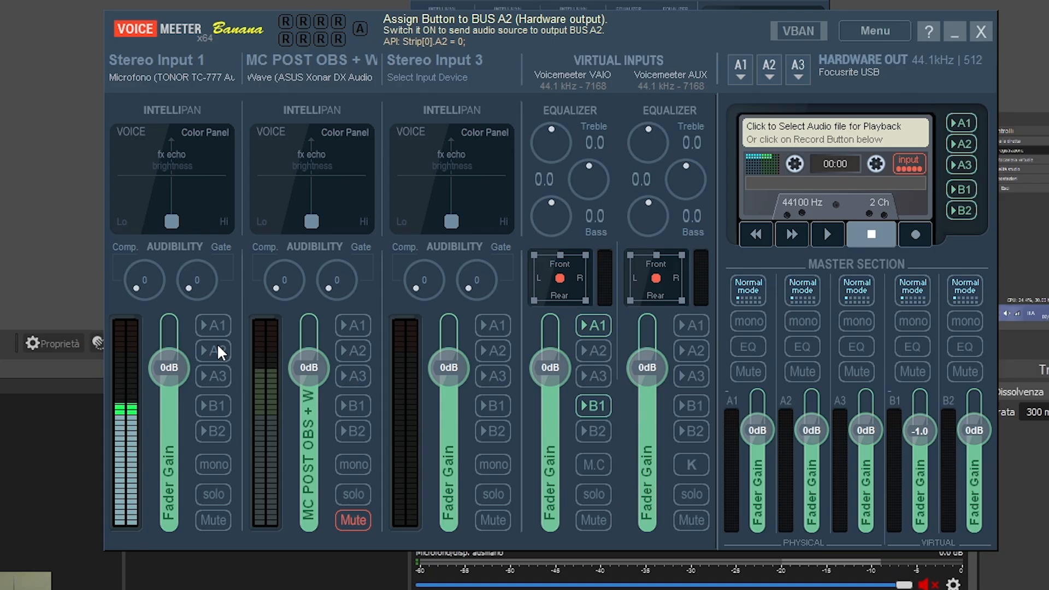
click(1027, 536)
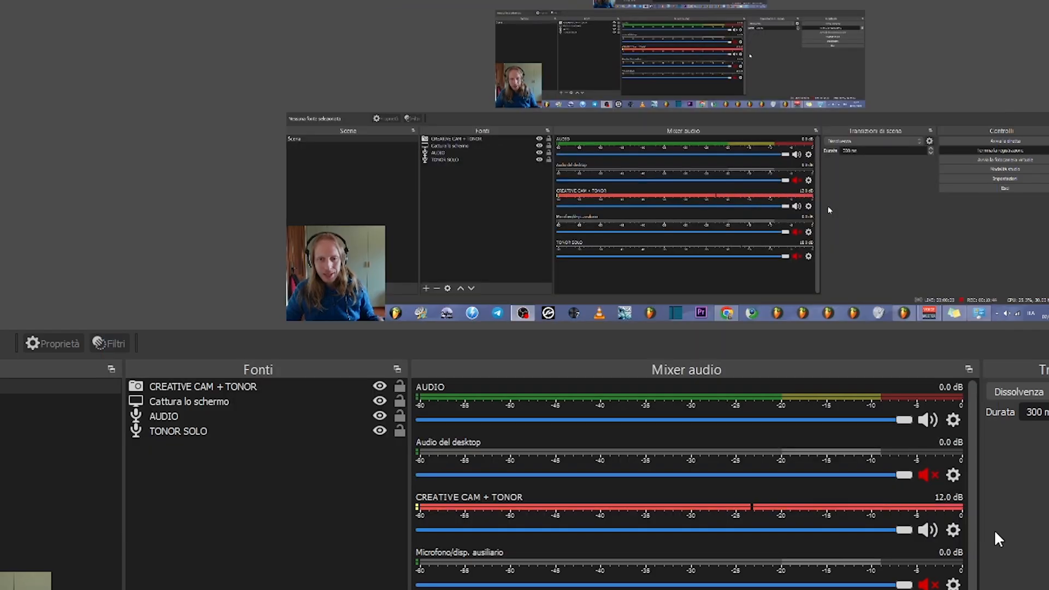
Step: Review the noise reduction, eq and de reverb filters of CREATIVE CAM + TONOR in OBS, and switch to Voicemeeter Banana
click(953, 529)
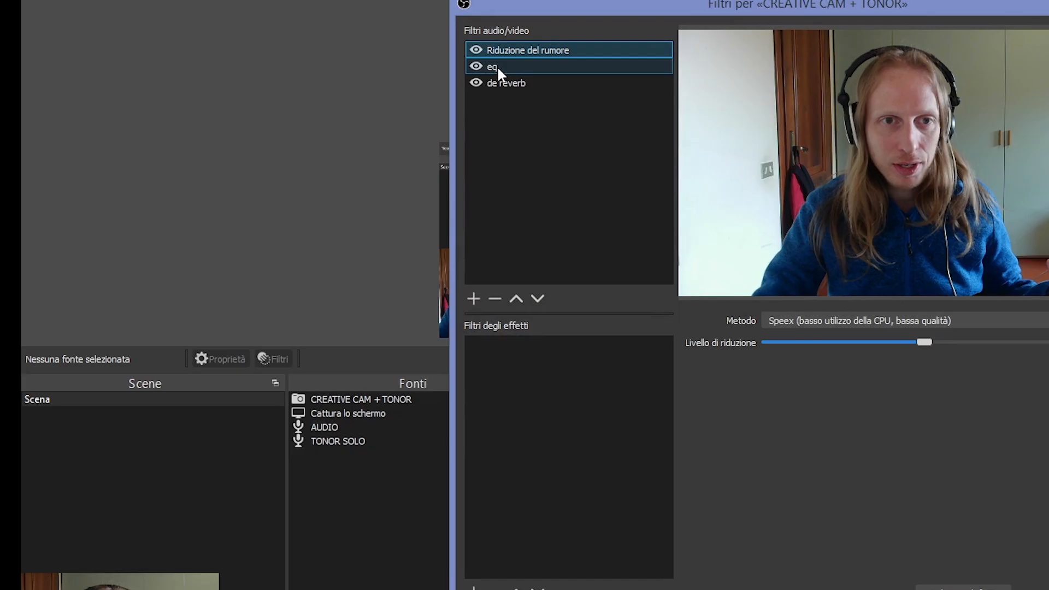
click(534, 82)
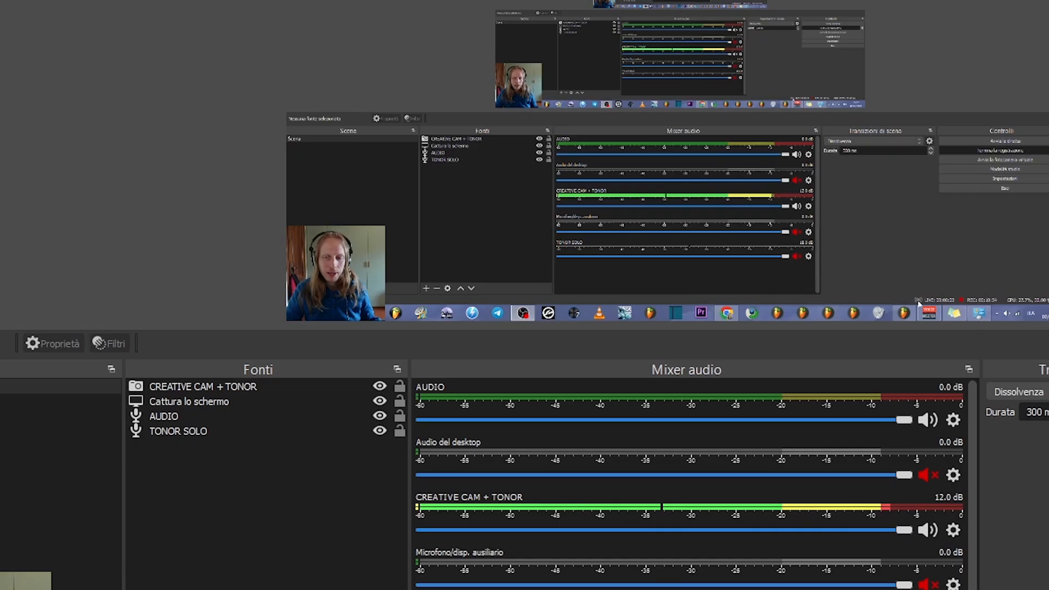
mouse_move(907, 316)
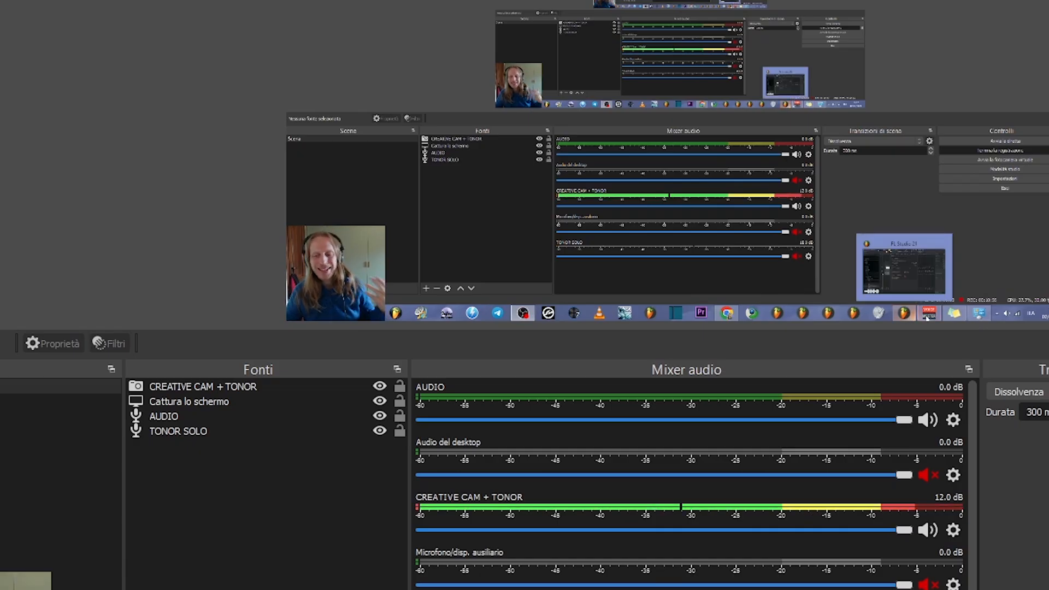
click(928, 312)
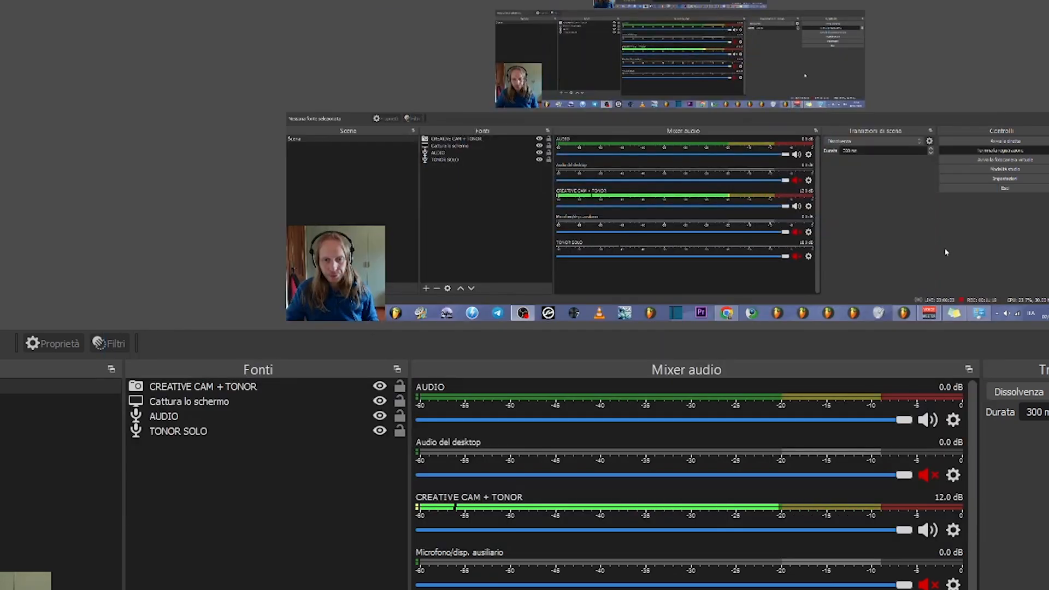
Step: Review the audio monitoring options of CREATIVE CAM + TONOR in OBS's advanced audio properties, keeping "Monitora l'audio e invia all'uscita"
click(952, 530)
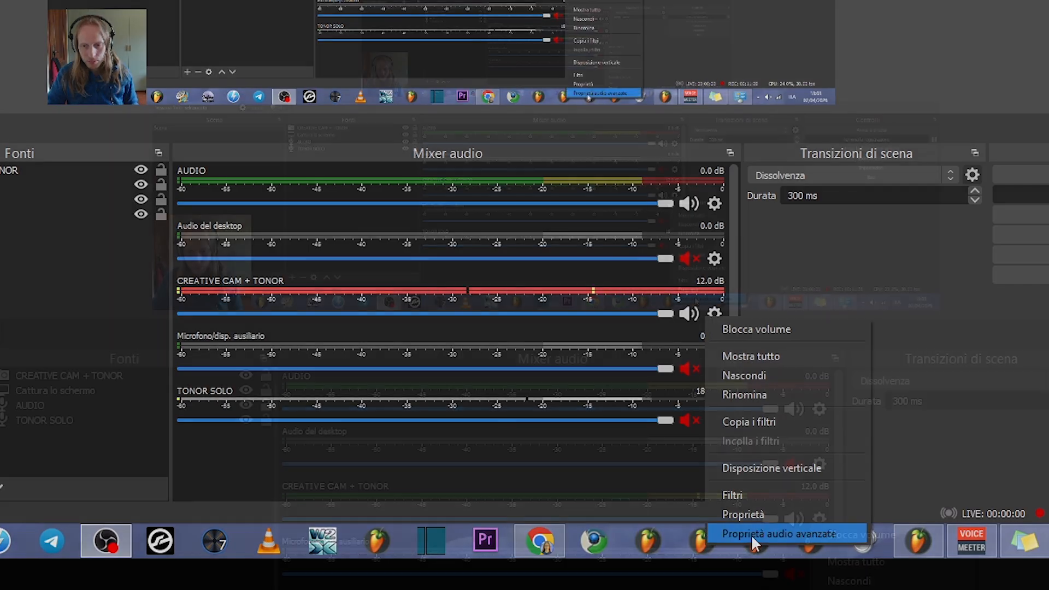
click(750, 535)
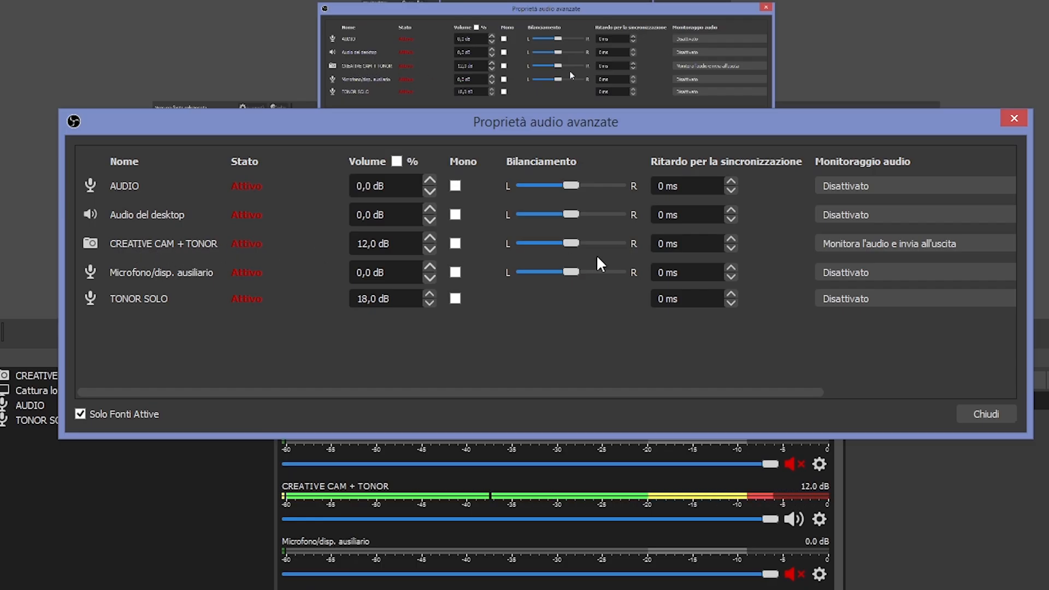
click(892, 247)
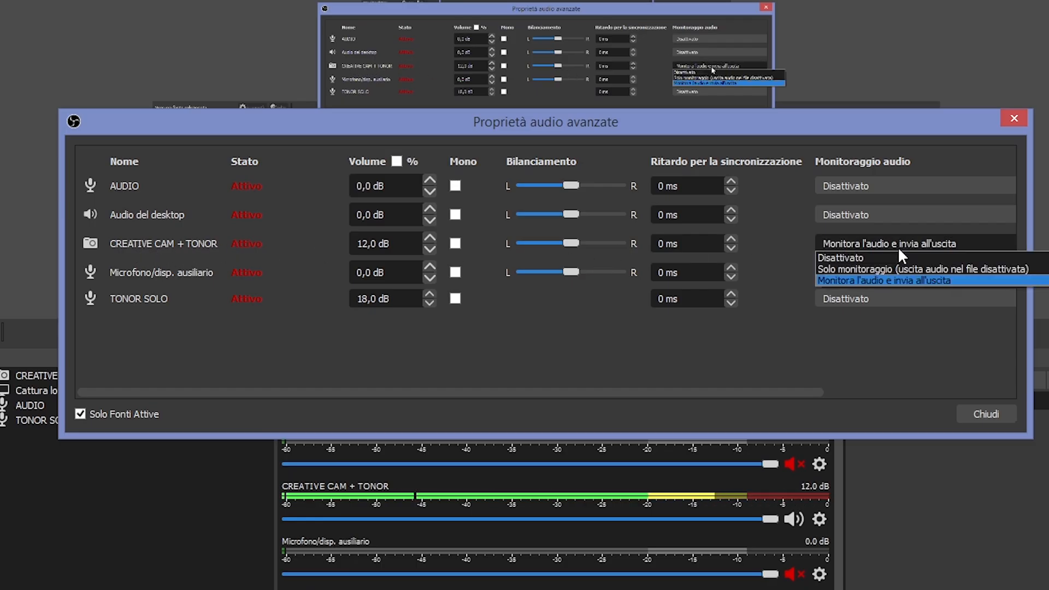
click(900, 244)
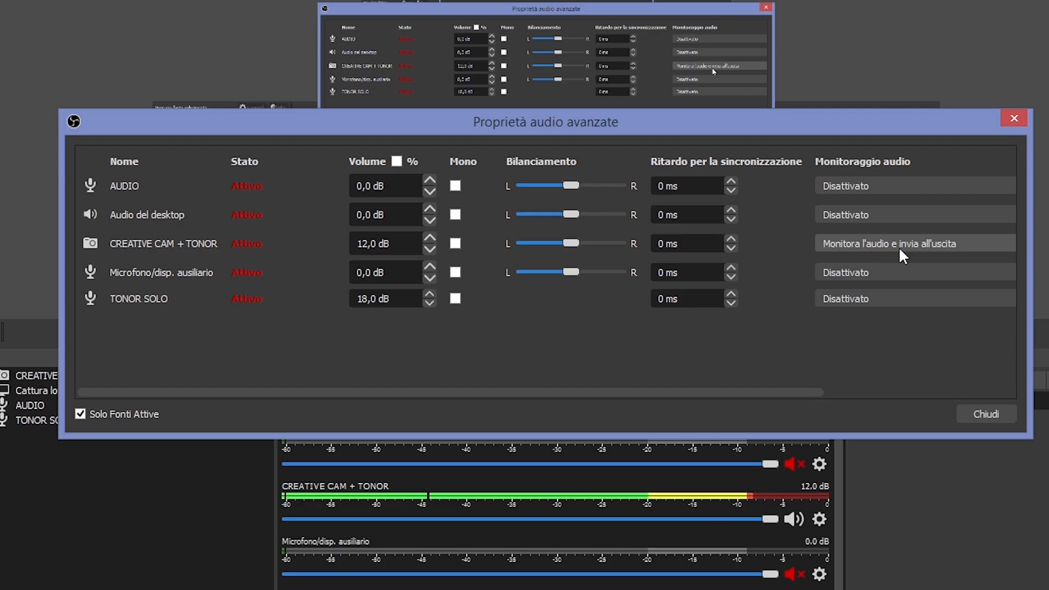
click(897, 243)
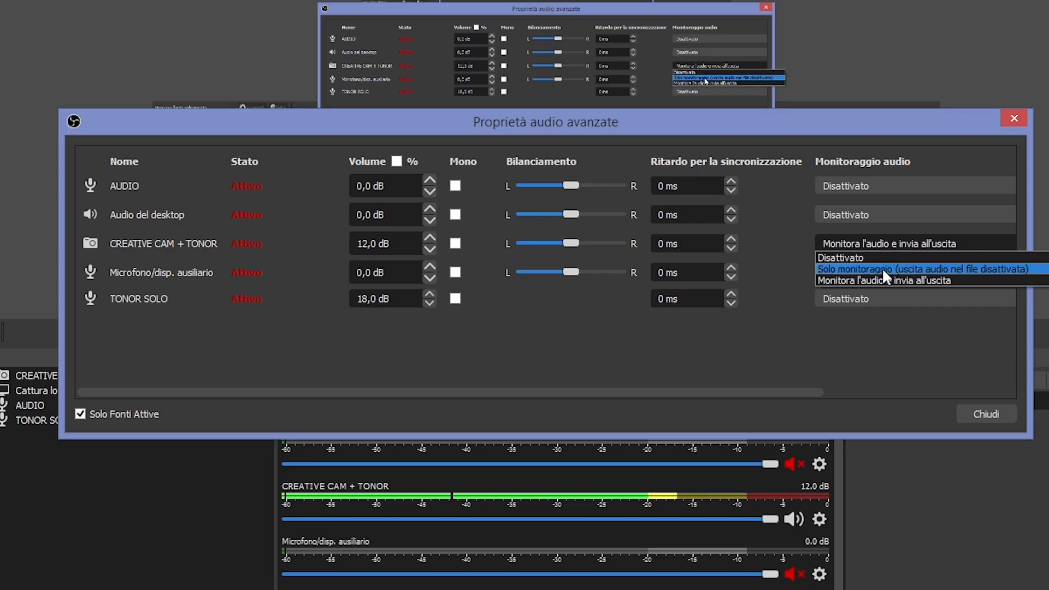
click(901, 329)
click(929, 244)
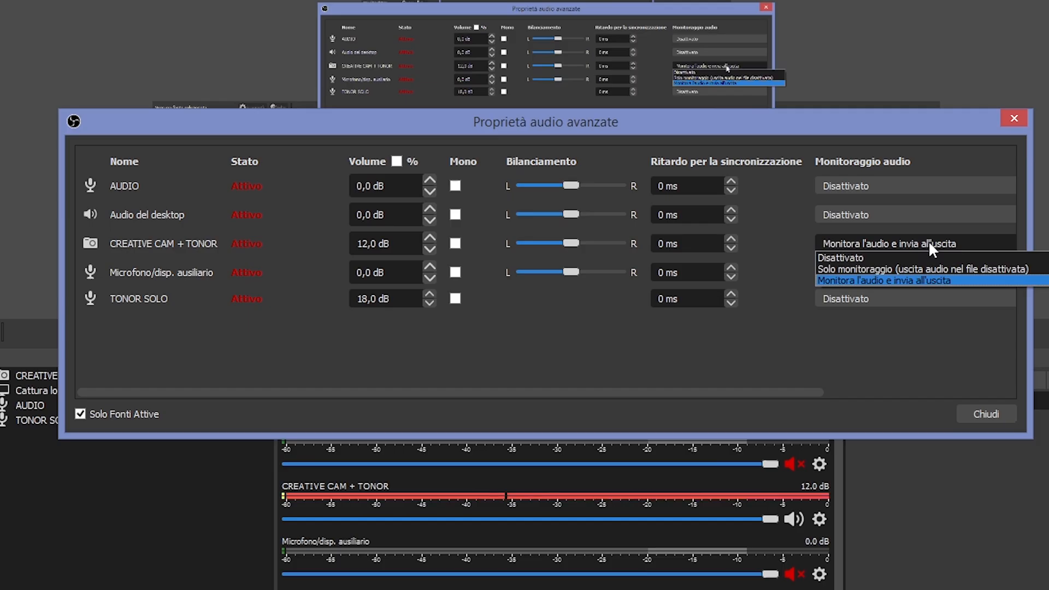
click(893, 244)
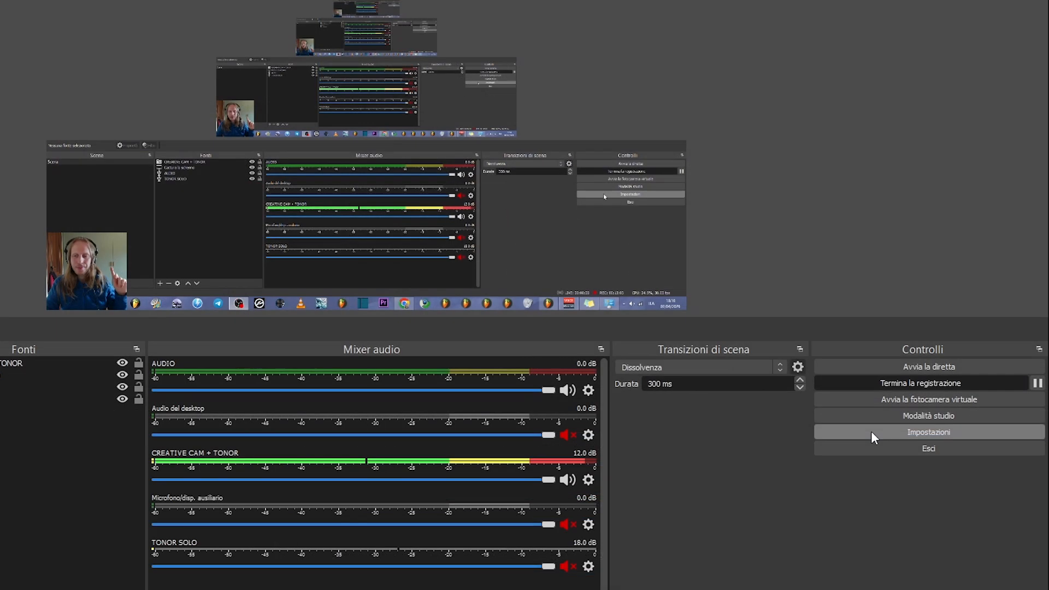
Step: Compare the monitoring devices in OBS's audio settings with the Voicemeeter Banana inputs, keeping Altoparlanti (ASUS Xonar DX Audio Device)
click(871, 431)
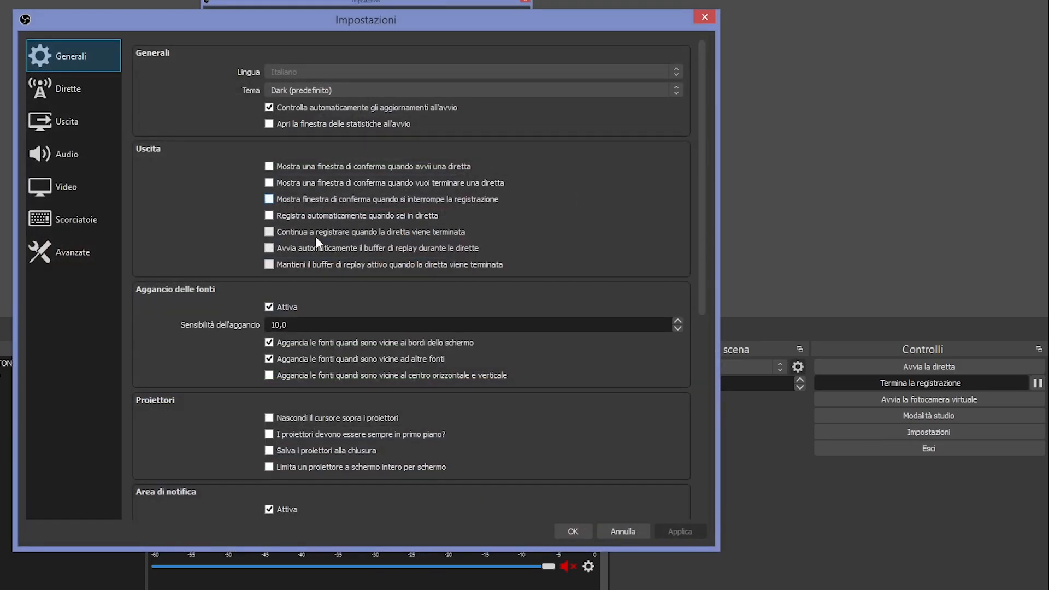
click(60, 162)
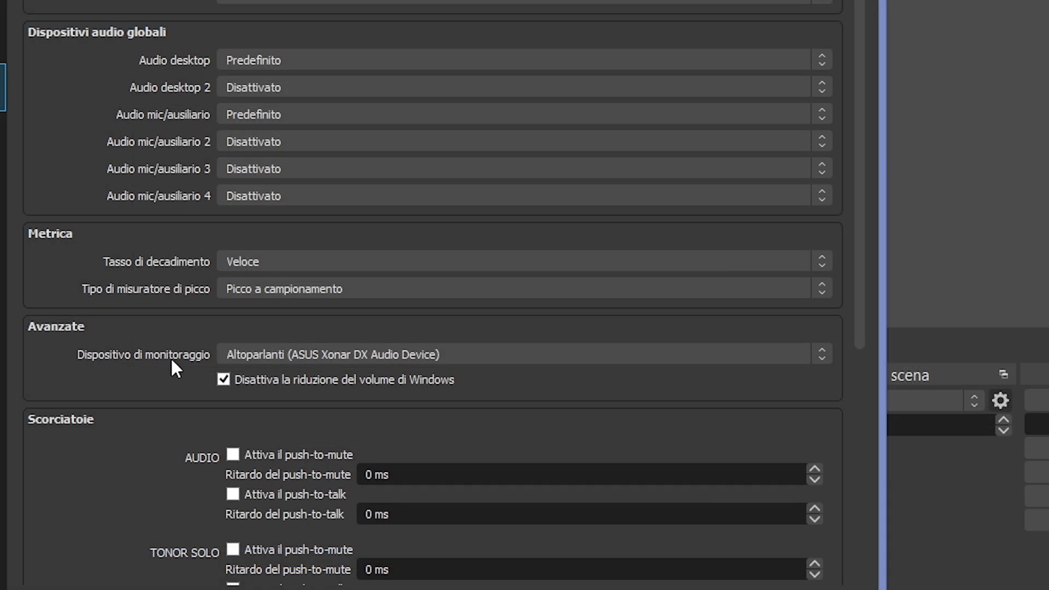
click(255, 361)
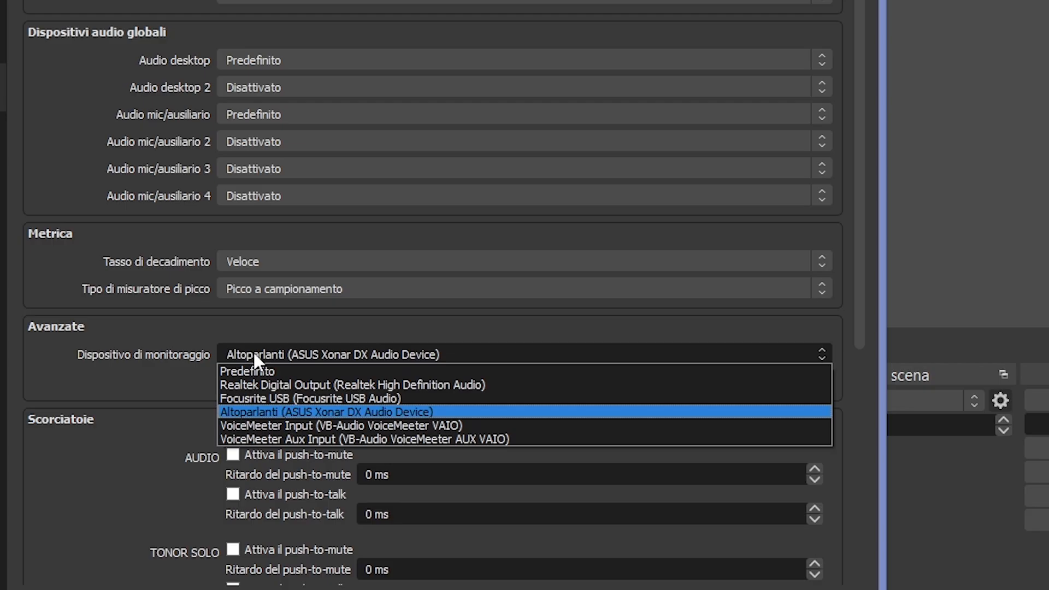
click(254, 354)
click(254, 354)
key(Down)
key(Down)
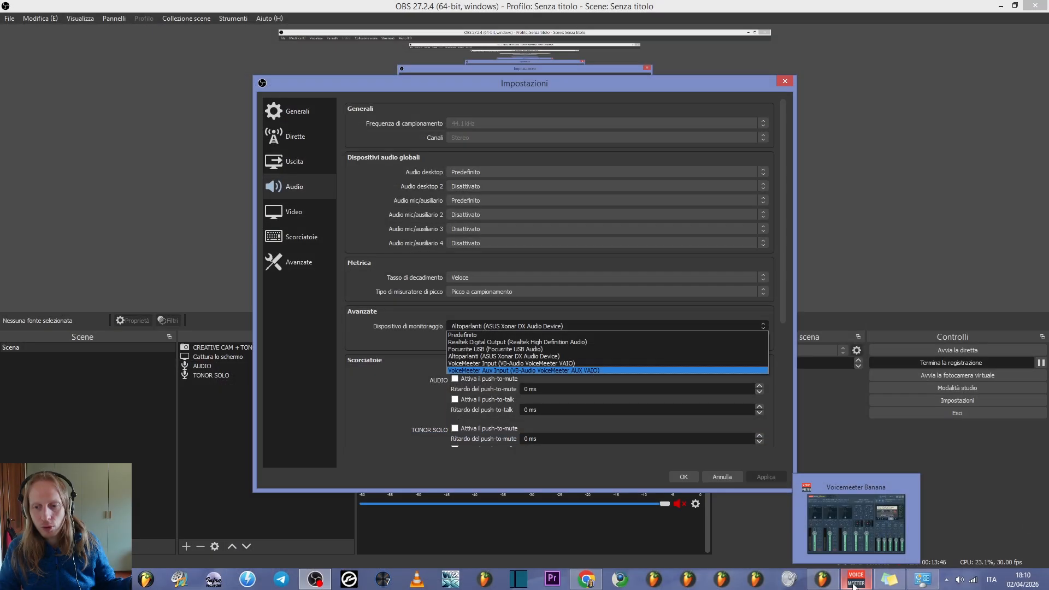
click(854, 581)
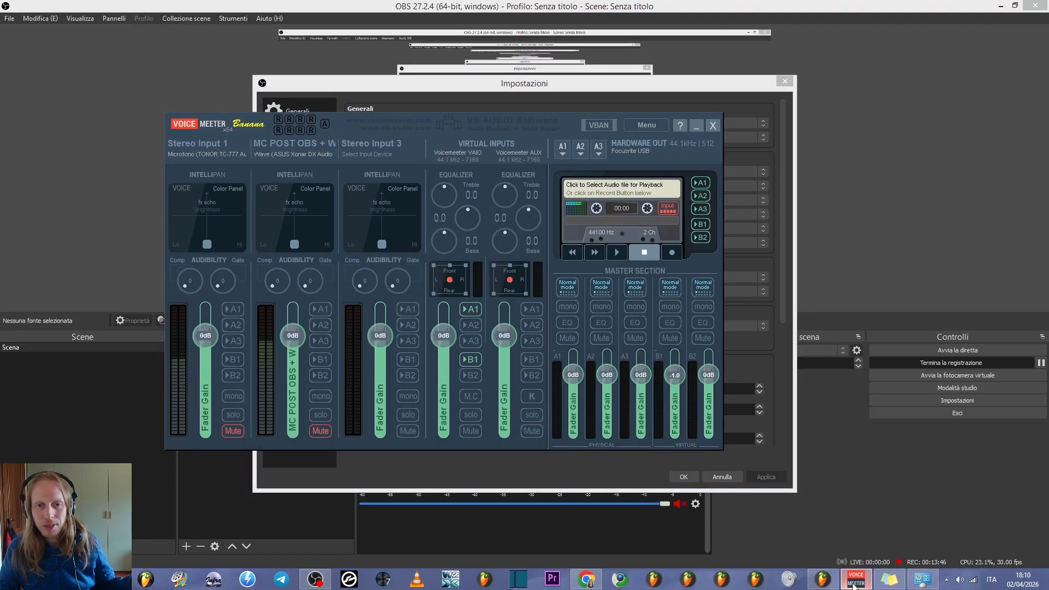
click(855, 580)
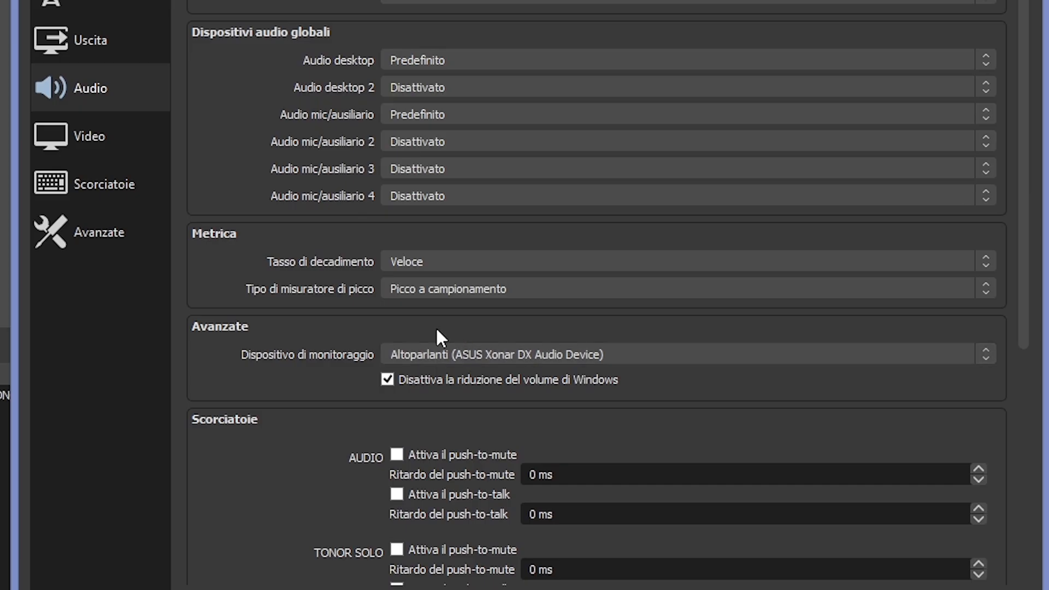
Step: Open the Windows Audio settings from the Control Panel and compare VoiceMeeter Input with the other playback devices
click(13, 580)
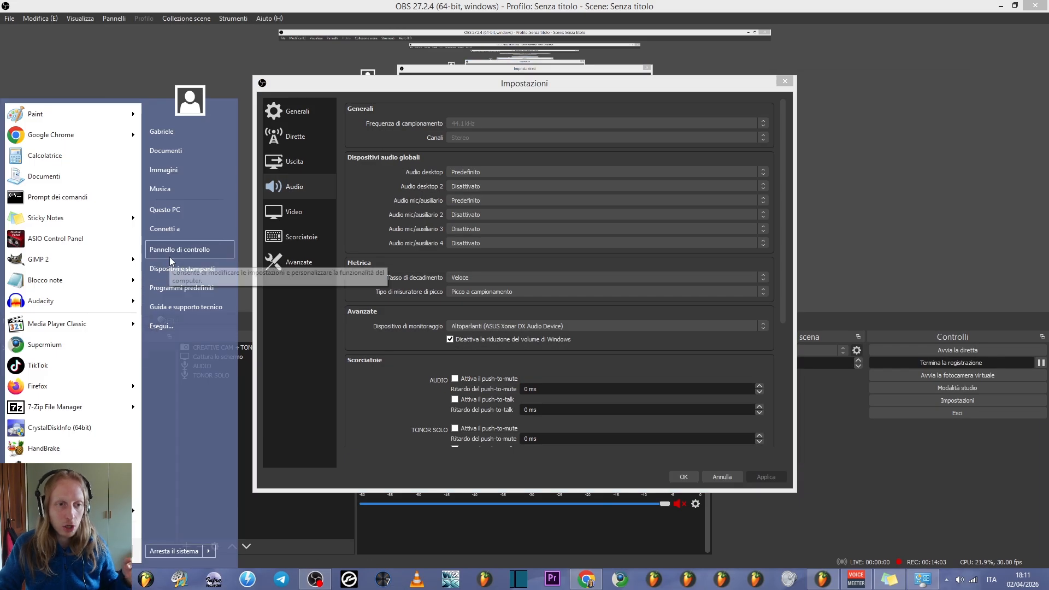
click(170, 255)
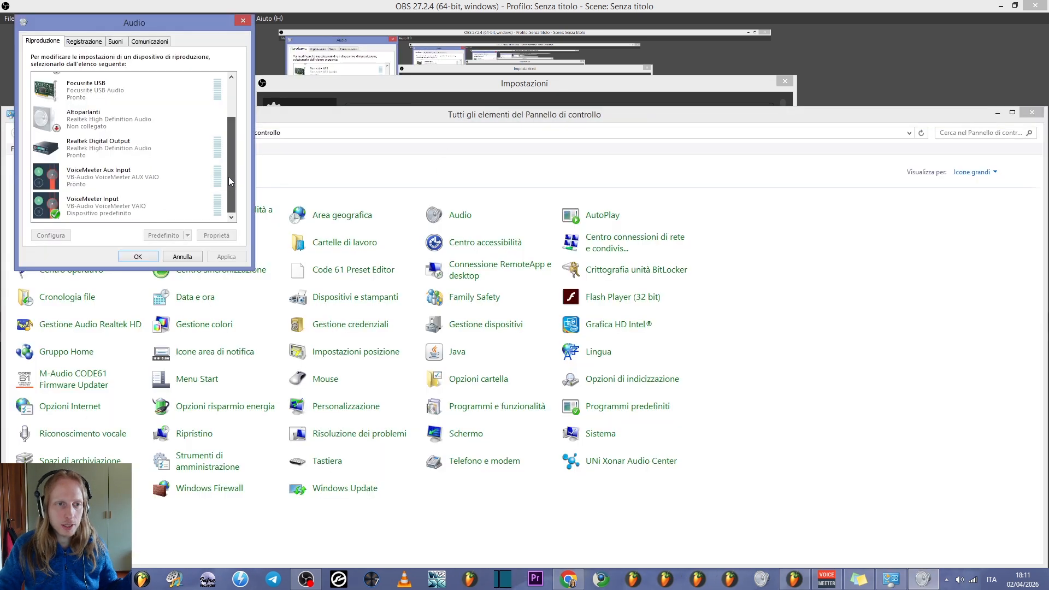
click(109, 210)
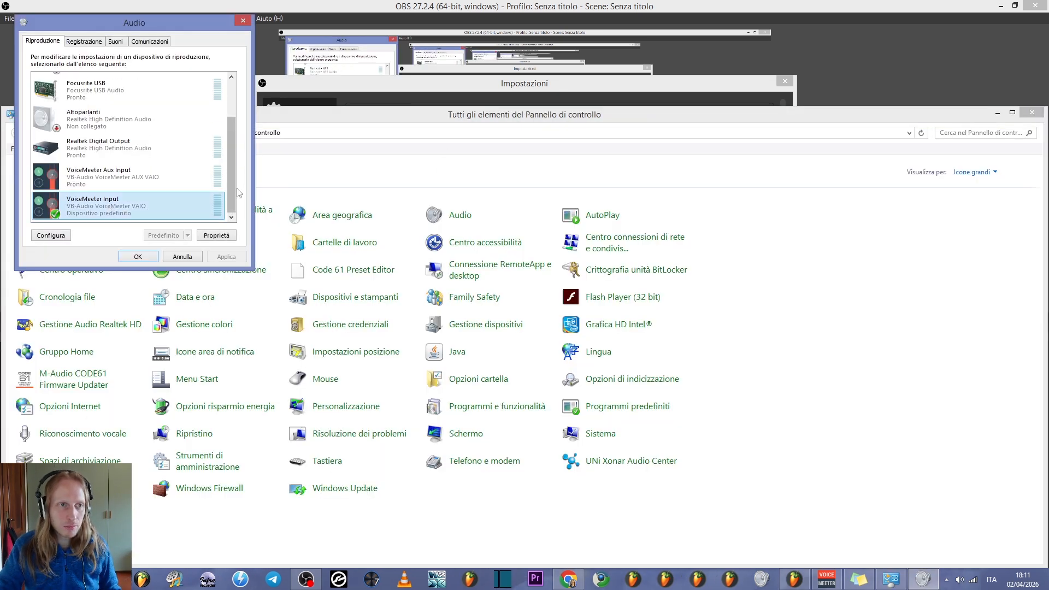
mouse_move(234, 187)
mouse_down()
mouse_move(241, 172)
mouse_move(239, 188)
mouse_up()
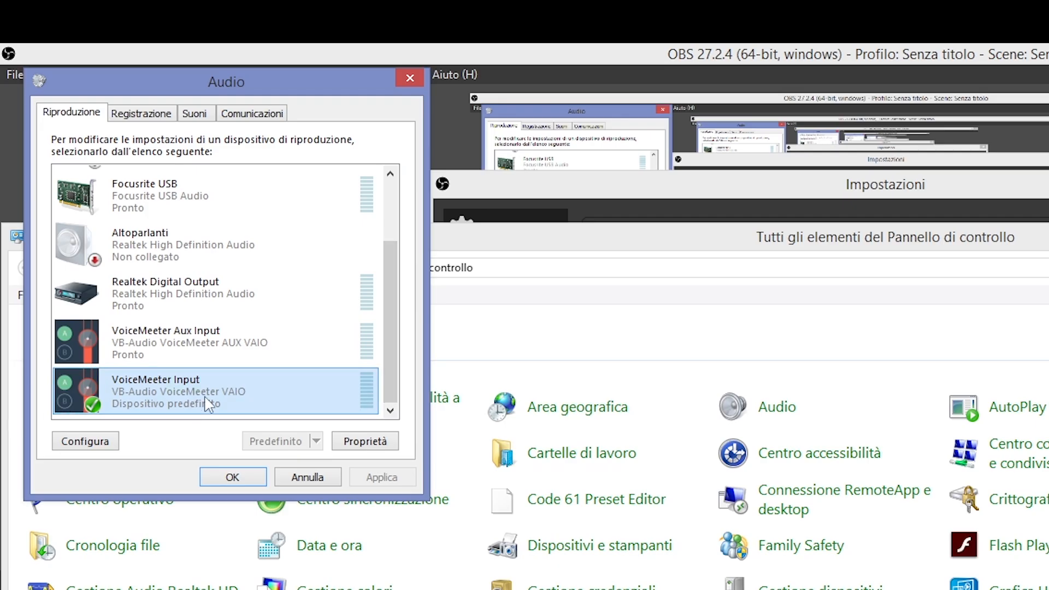
drag(385, 359, 404, 292)
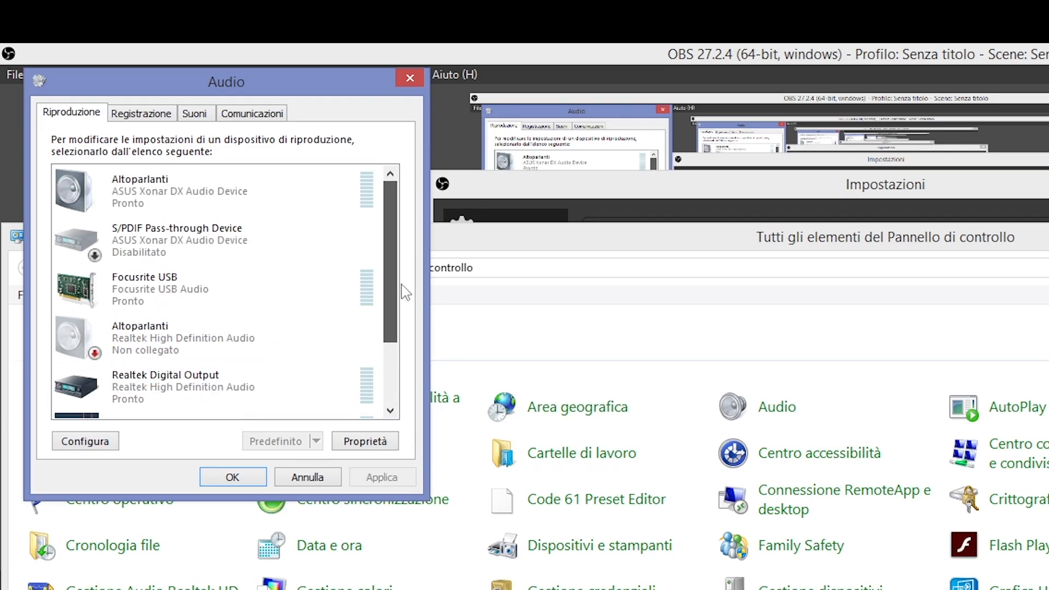
Step: Check the ASUS Xonar DX Altoparlanti level in Windows Audio and review the second stereo input's device list in Voicemeeter Banana, keeping Wave
click(374, 193)
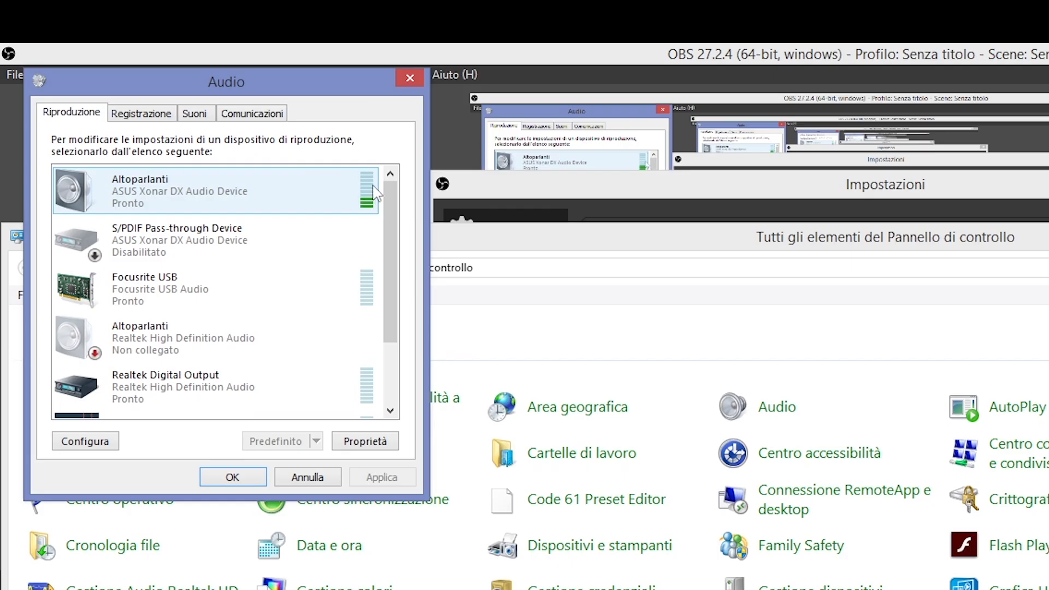
click(365, 200)
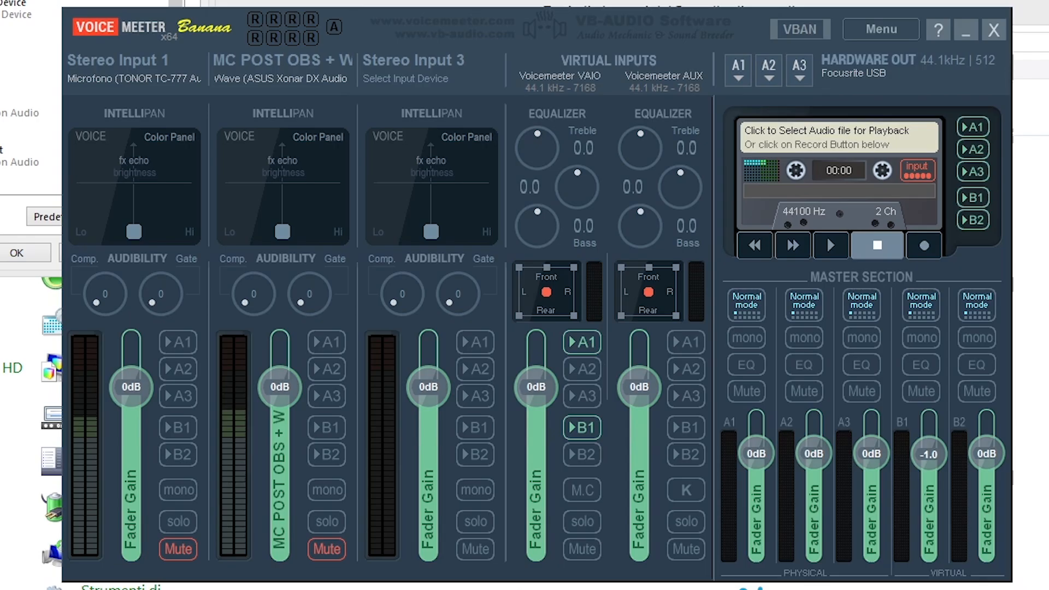
click(277, 73)
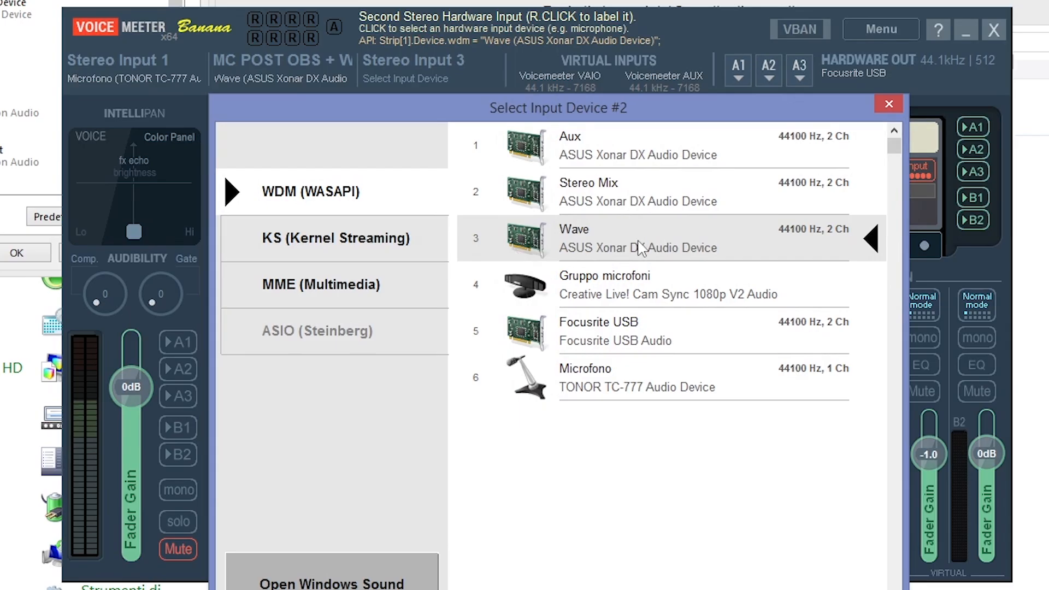
click(889, 104)
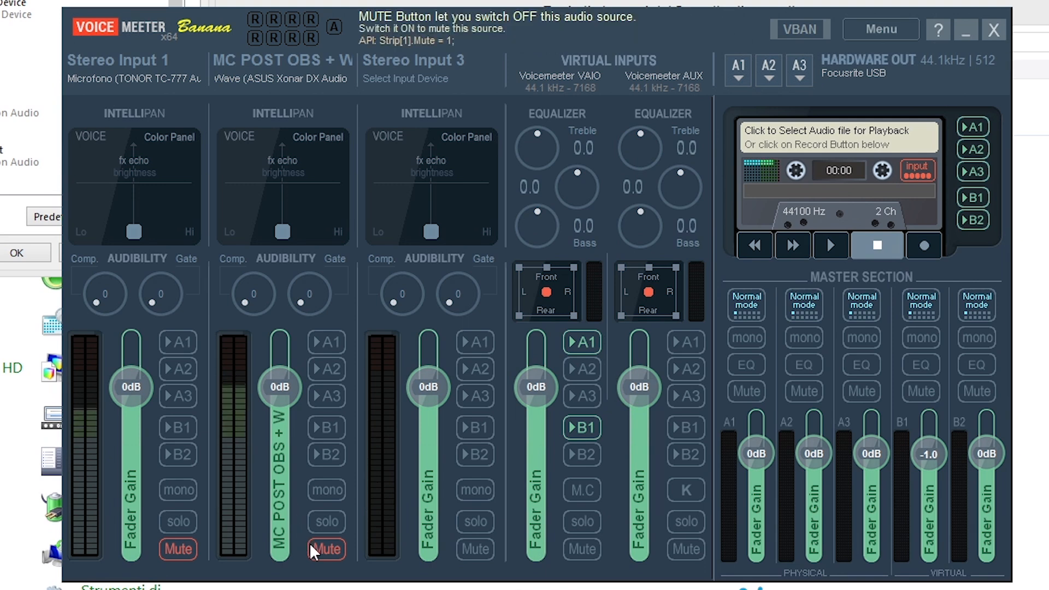
Step: Unmute the MC POST OBS + W strip in Voicemeeter Banana, close the OBS settings window, and return to Voicemeeter Banana
click(330, 543)
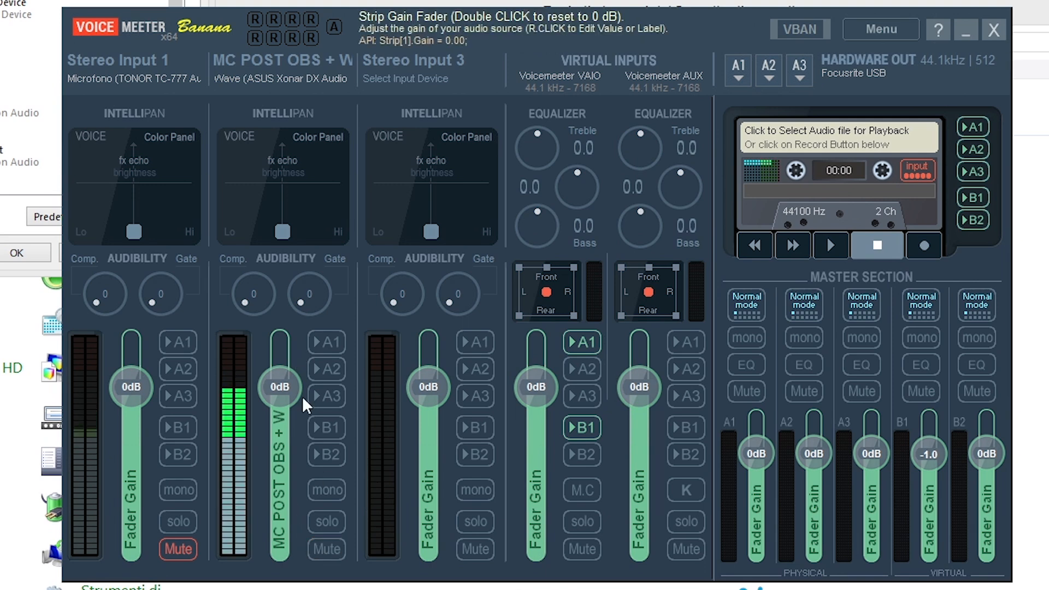
click(328, 427)
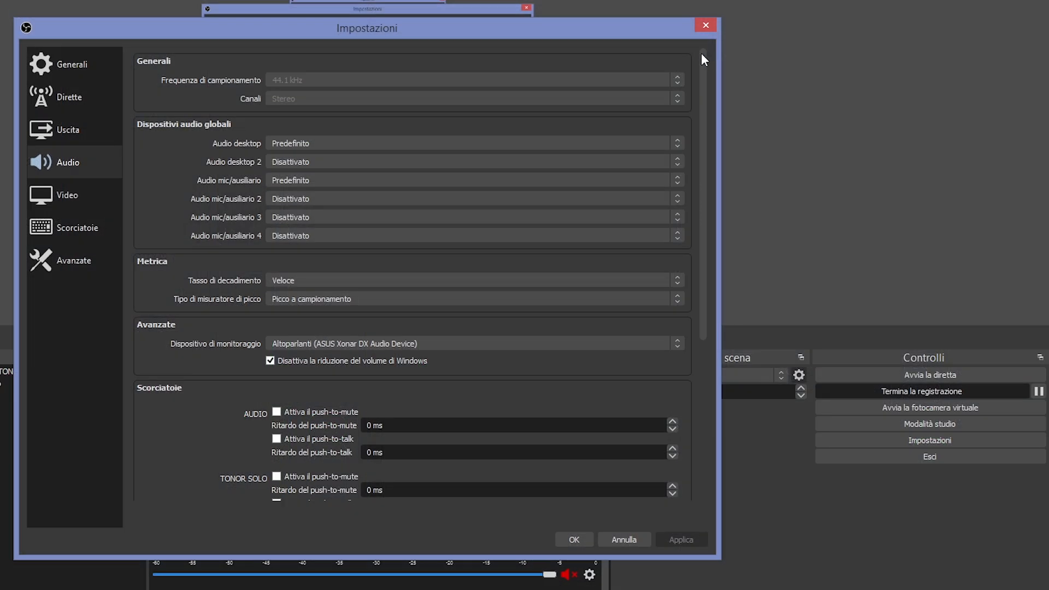
click(706, 26)
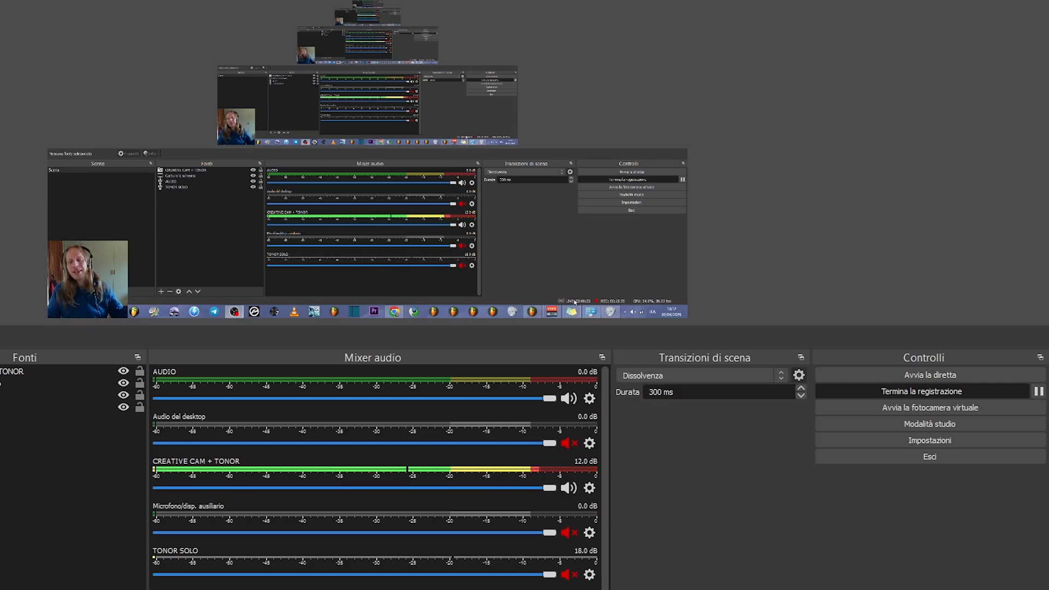
mouse_move(777, 589)
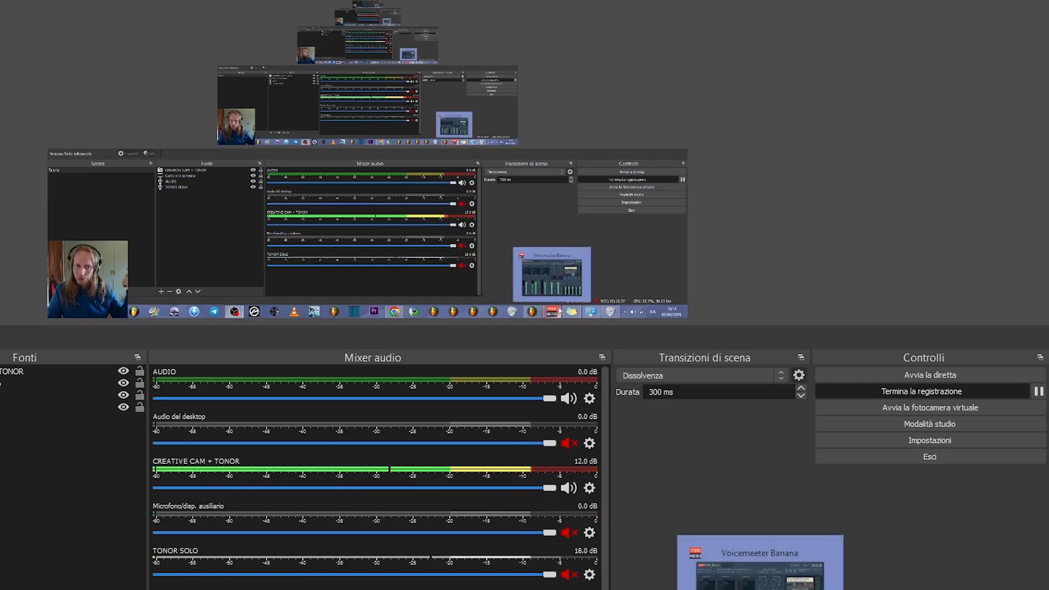
click(777, 589)
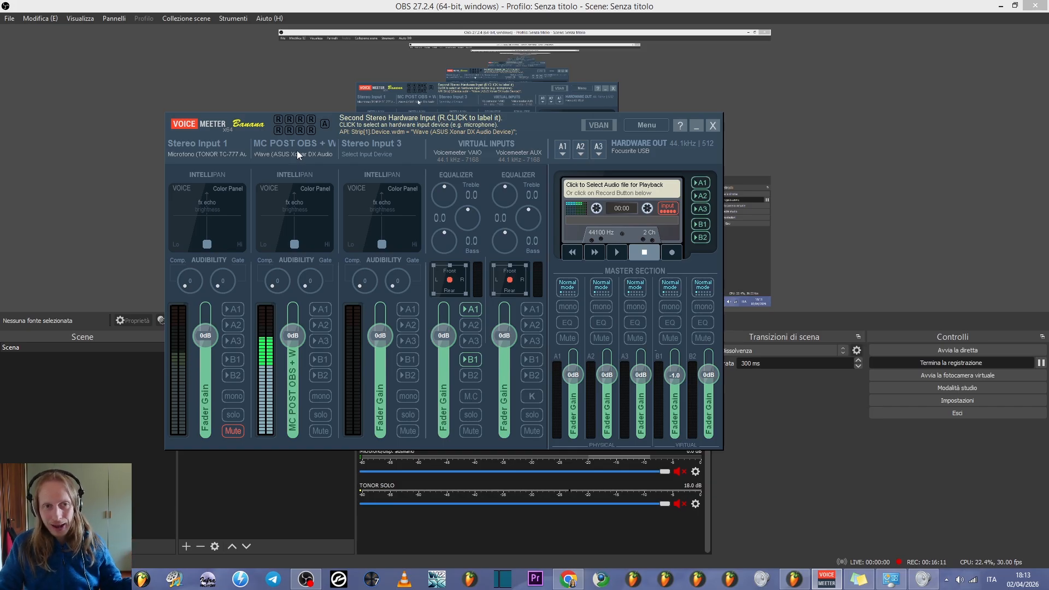
Step: Compare the ASUS Xonar DX playback device in Windows Audio with the second stereo input's devices in Voicemeeter Banana, keeping Wave
click(15, 579)
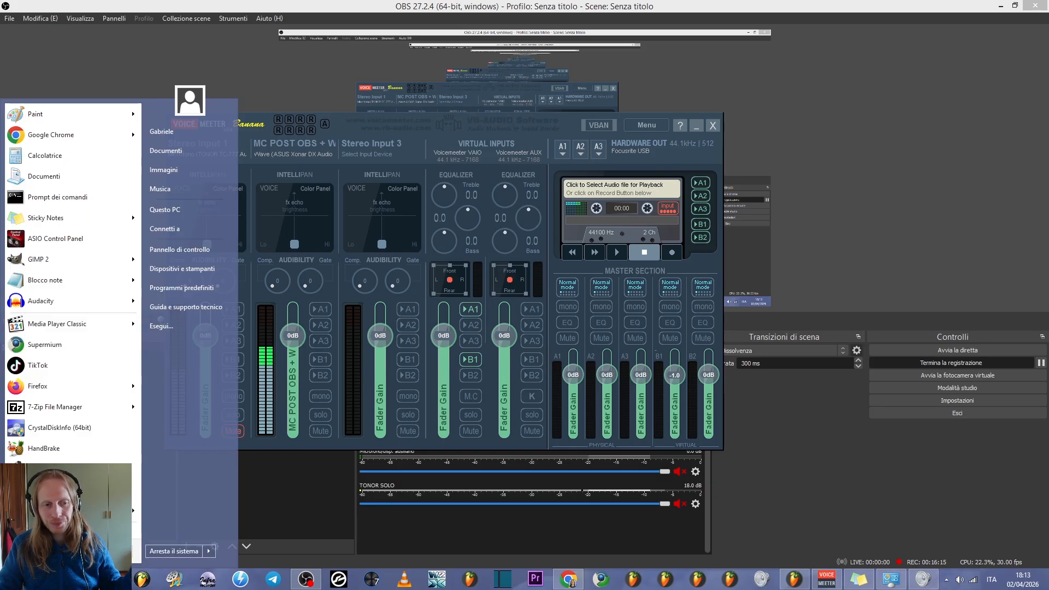
click(178, 248)
click(460, 215)
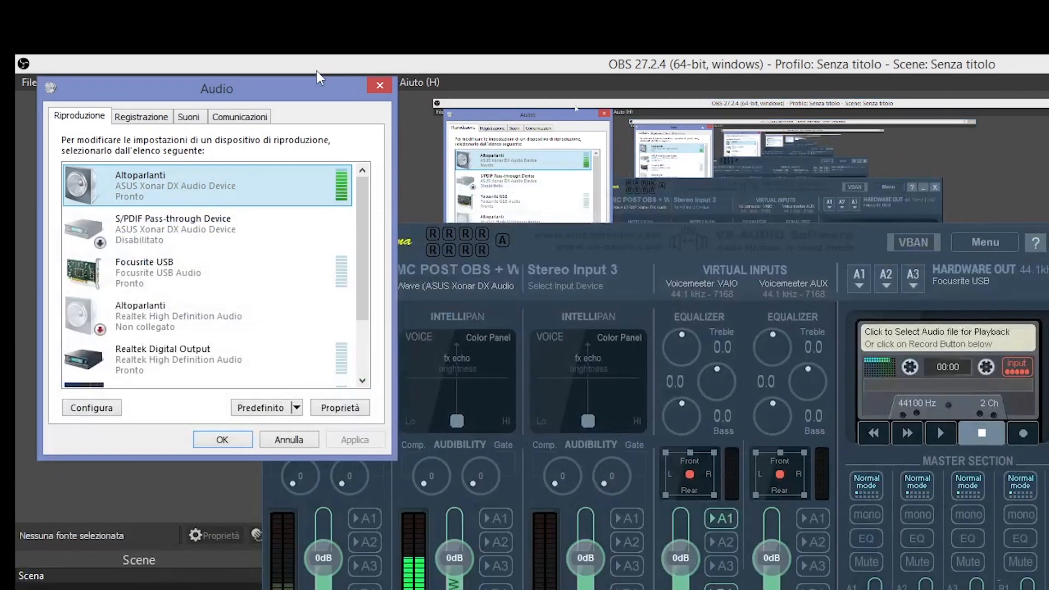
click(368, 84)
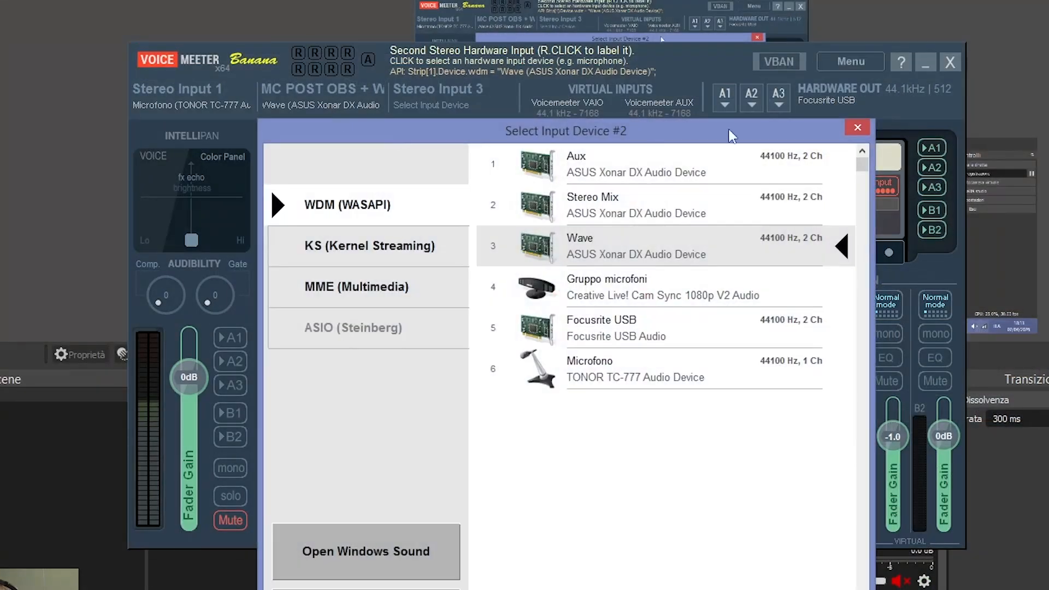
click(849, 128)
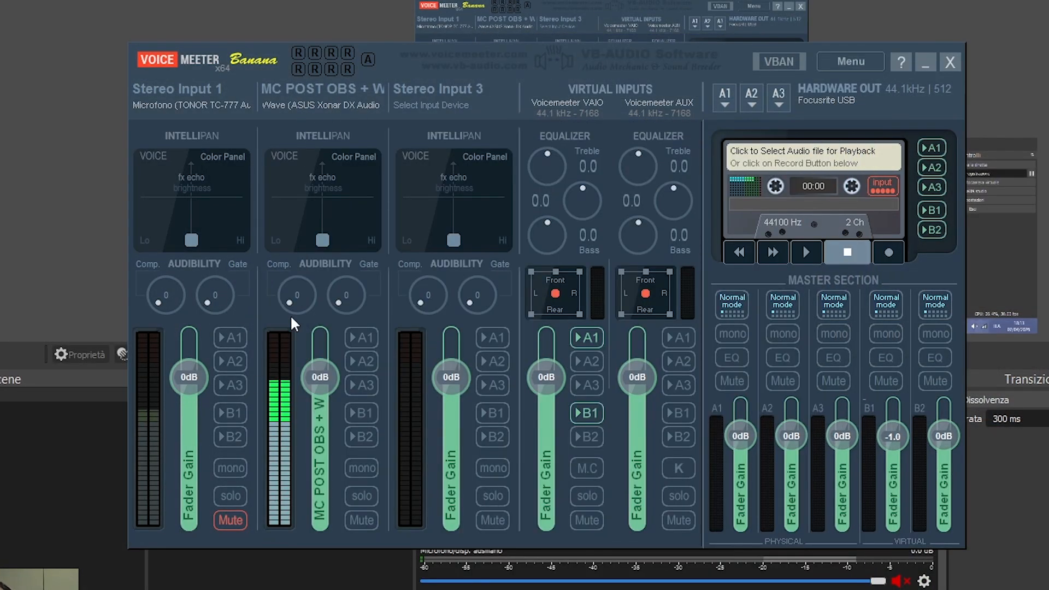
Step: Test the MC POST OBS + W strip on buses B1 and A1, and leave it assigned to B1 only
click(360, 415)
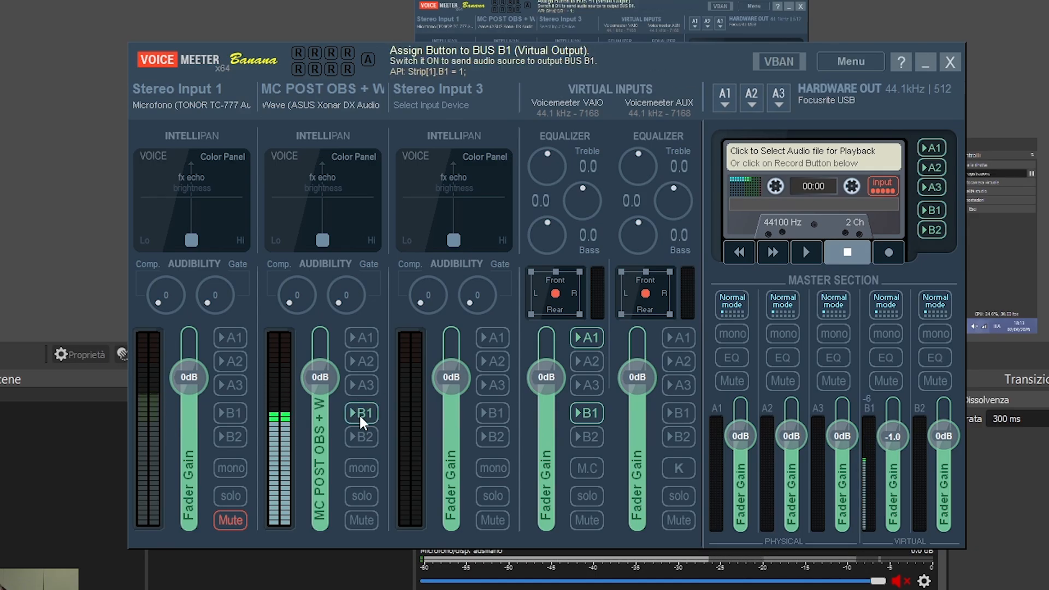
click(359, 414)
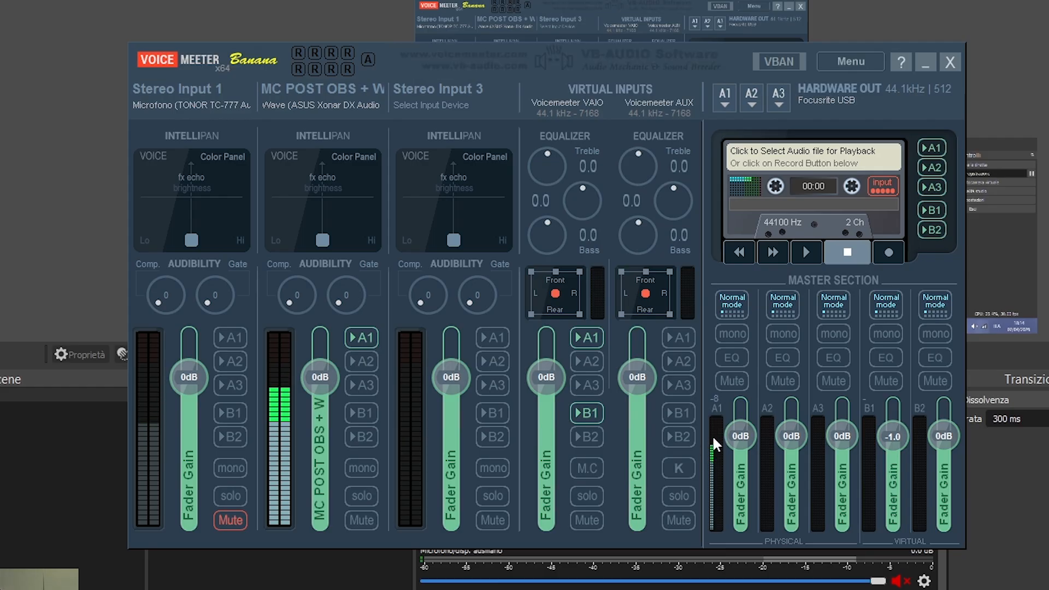
click(362, 338)
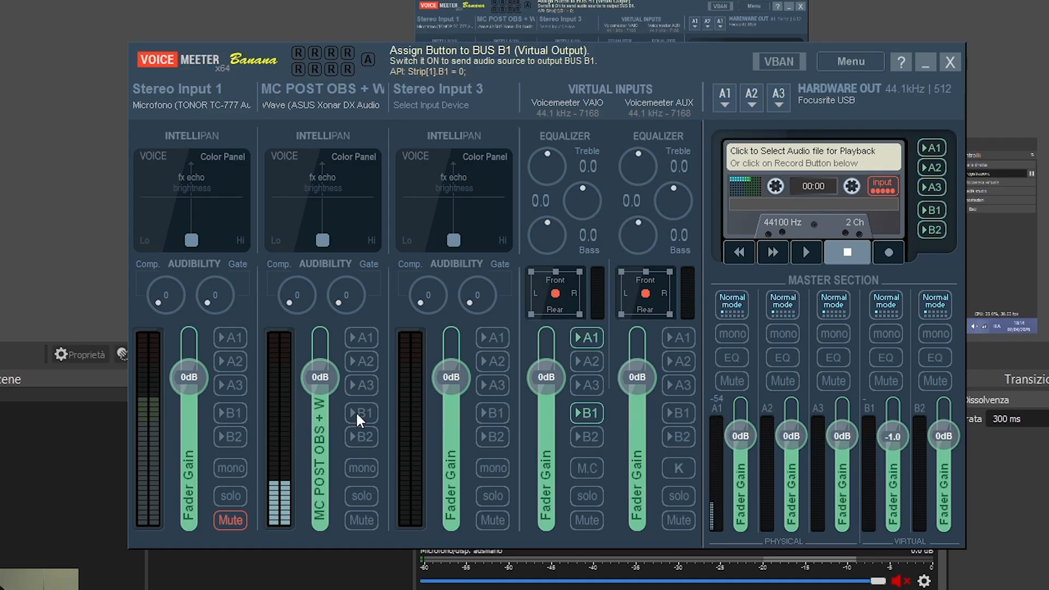
click(363, 412)
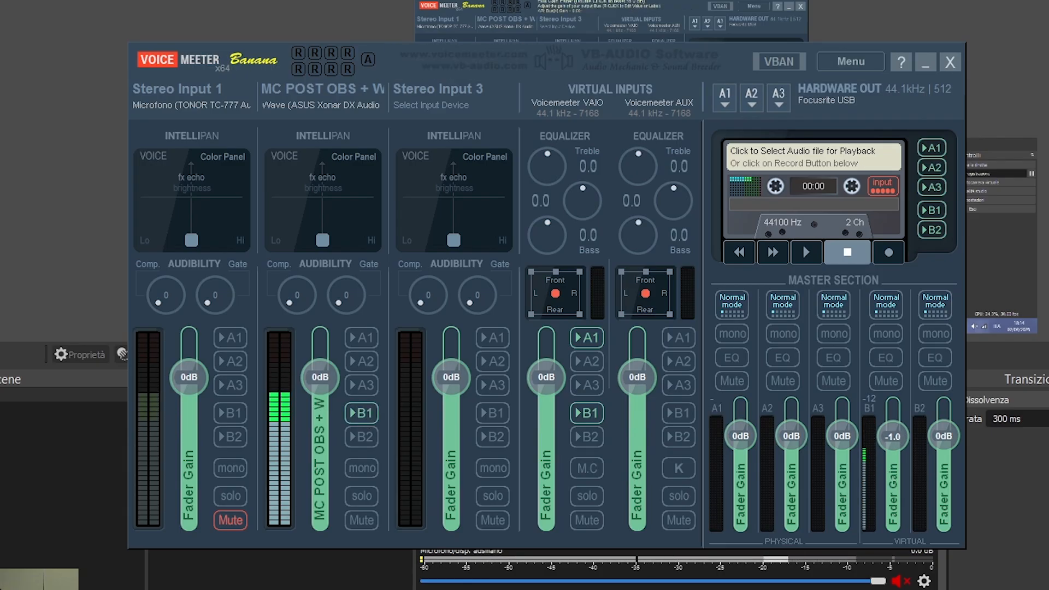
Step: Switch to OBS and test muting CREATIVE CAM + TONOR in the audio mixer, leaving it unmuted
click(1048, 589)
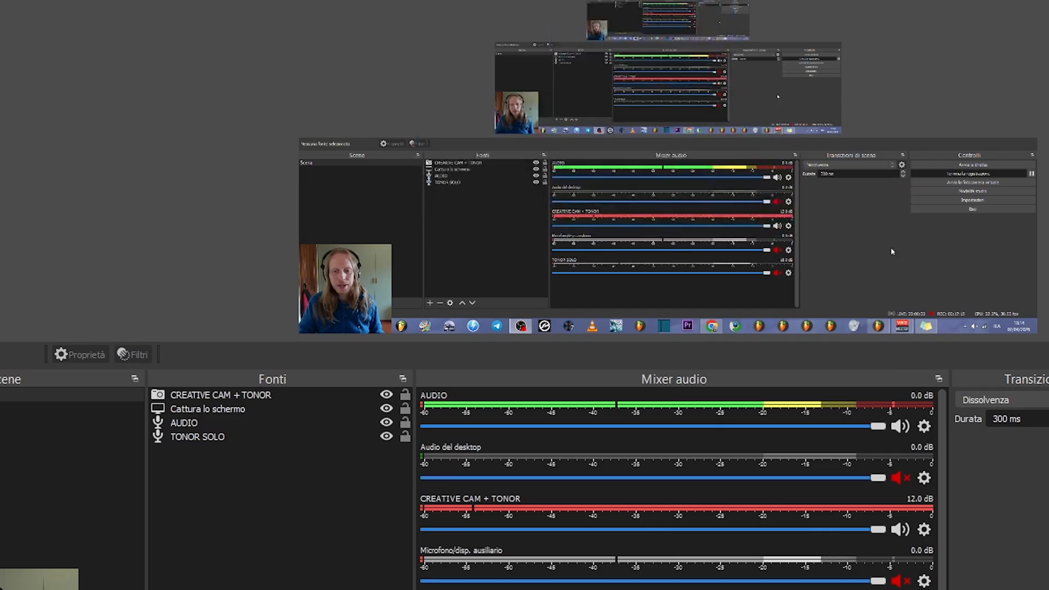
click(900, 529)
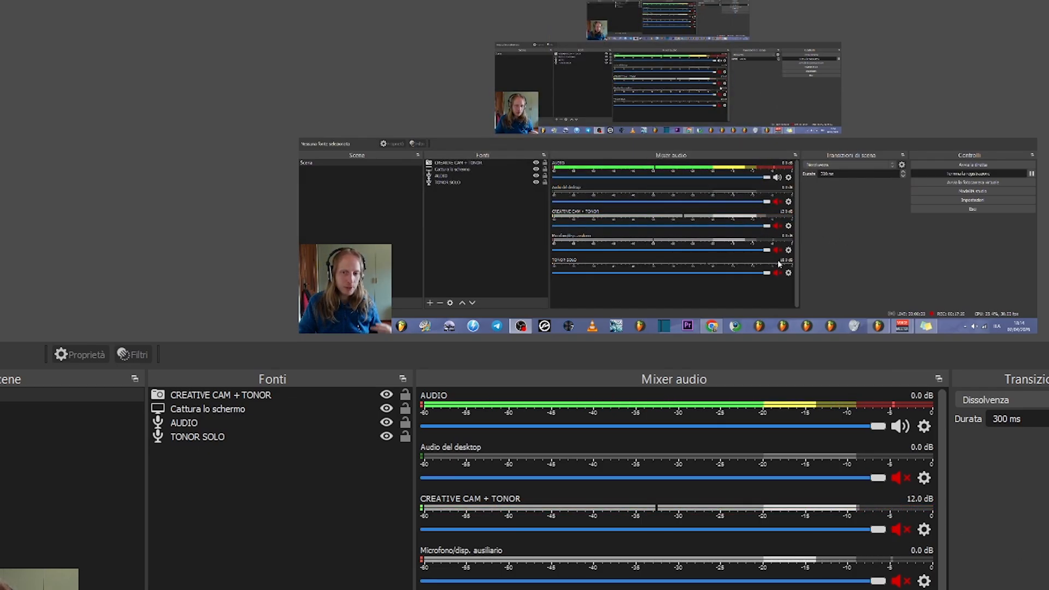
click(899, 528)
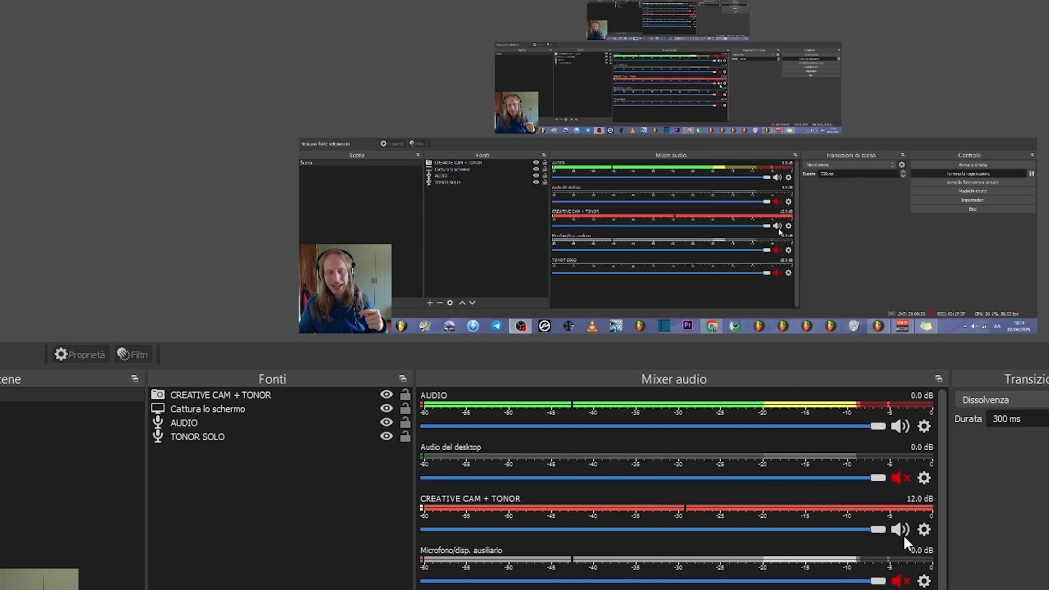
Step: Set the audio monitoring of CREATIVE CAM + TONOR to "Solo monitoraggio (uscita audio nel file disattivata)" in the advanced audio properties
click(923, 530)
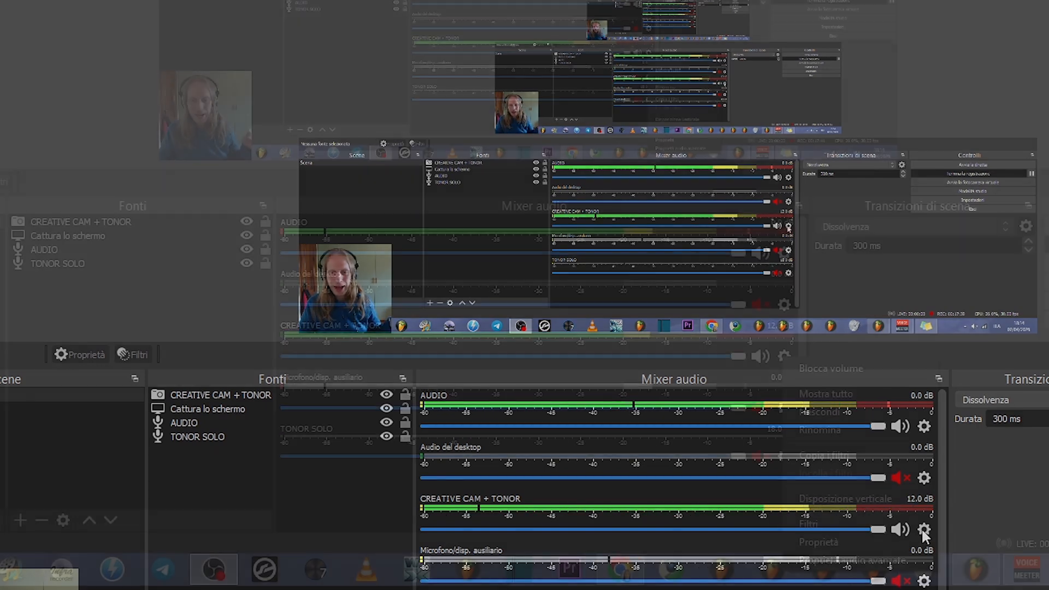
click(820, 563)
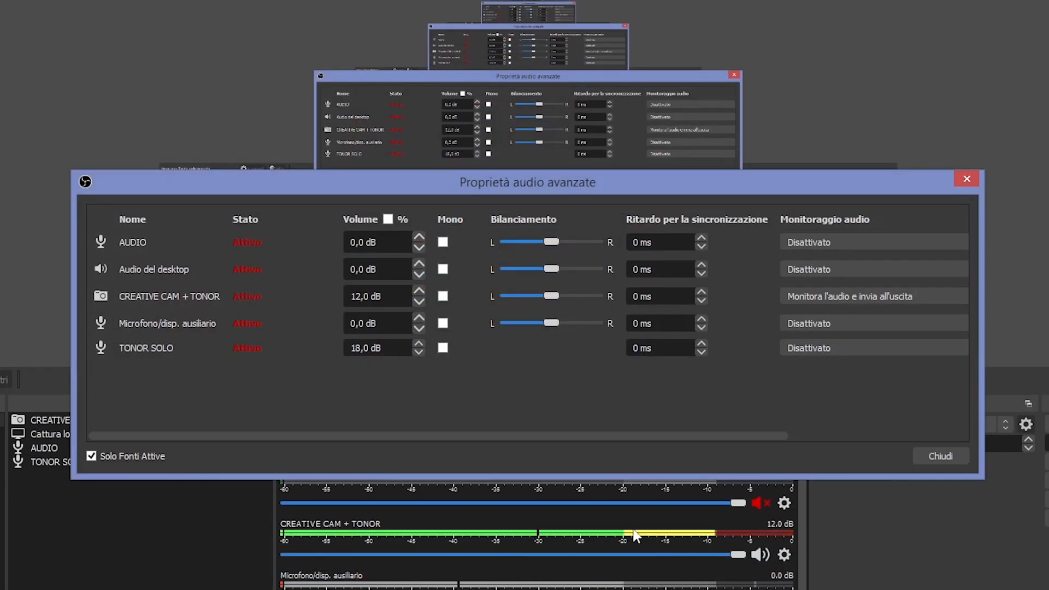
click(817, 297)
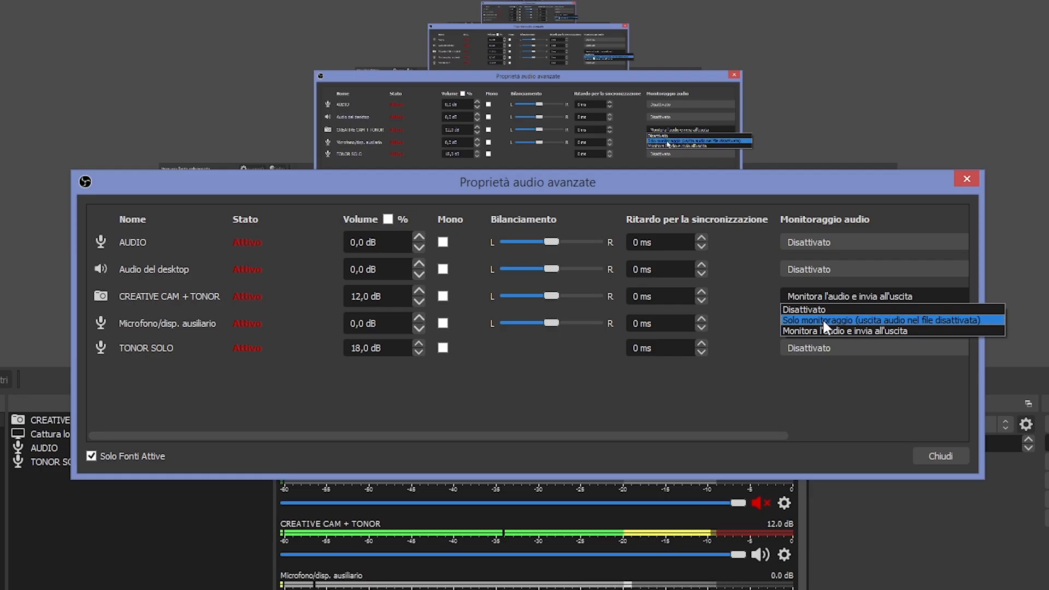
click(822, 318)
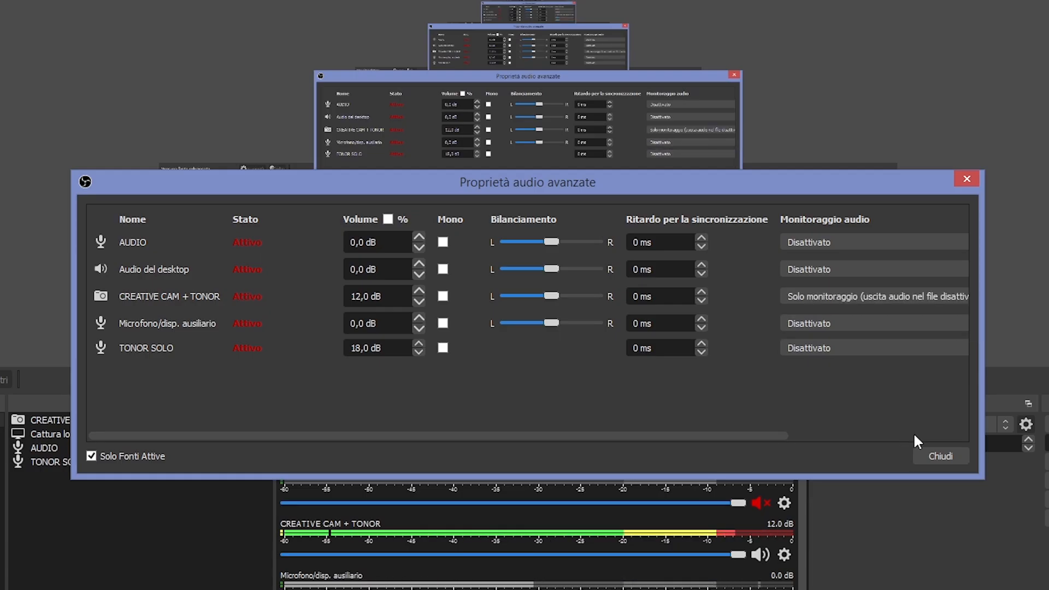
click(935, 456)
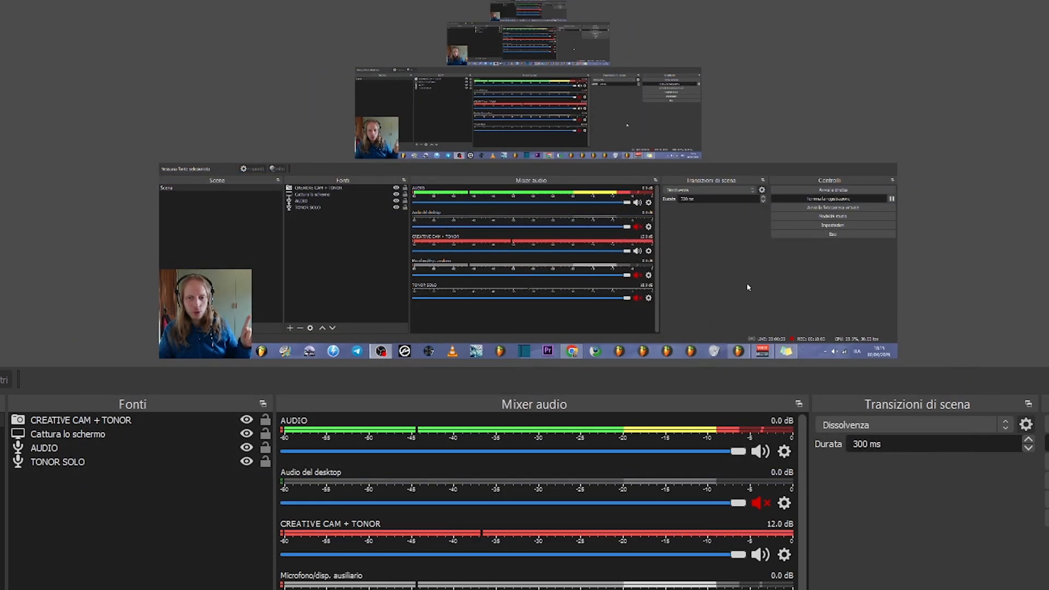
Step: Open the Windows Audio settings from the Control Panel
click(762, 352)
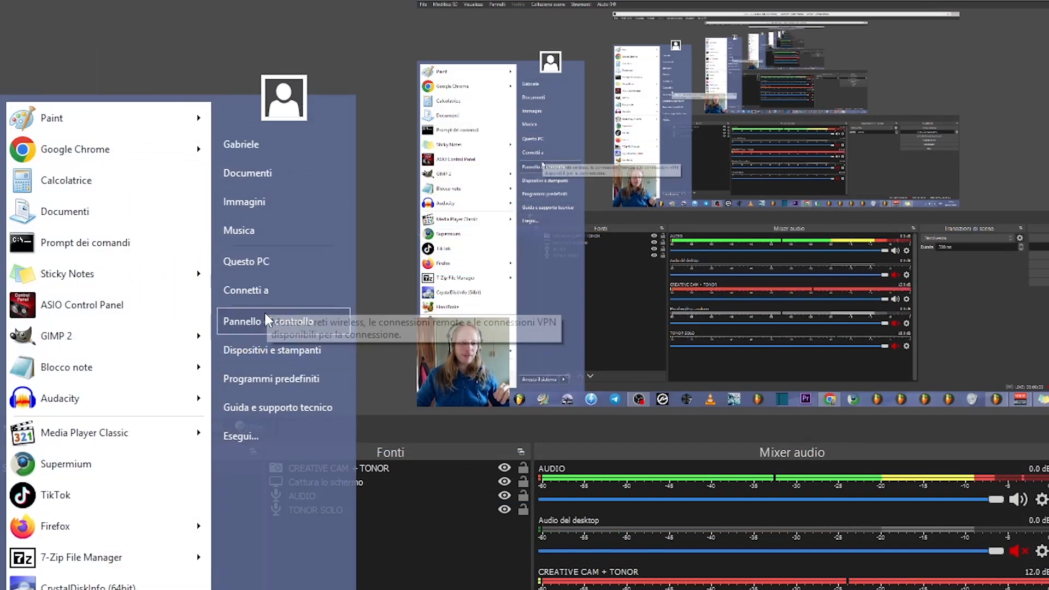
click(266, 321)
click(681, 257)
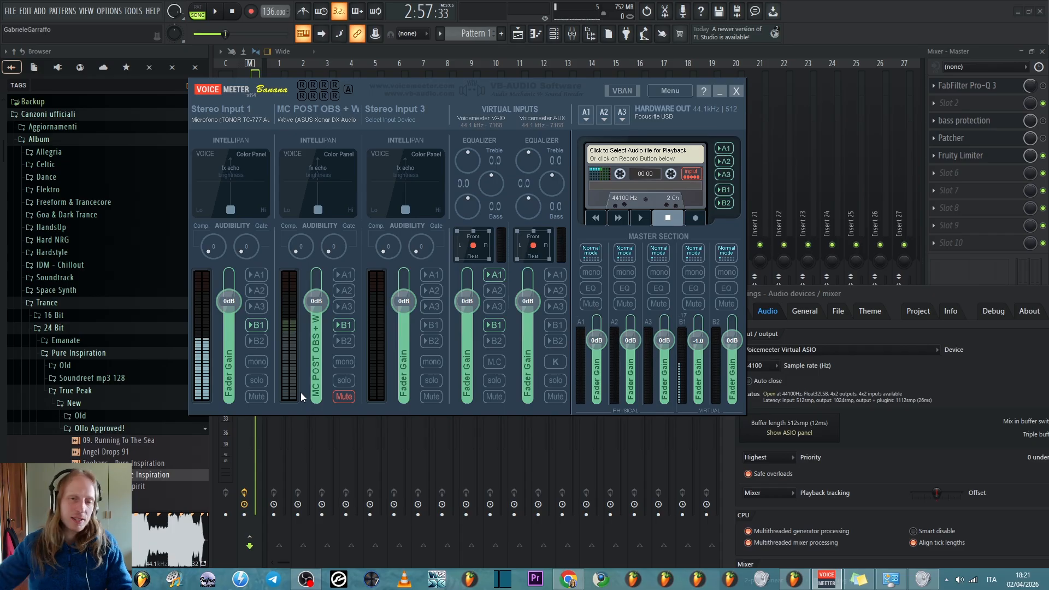
Step: Switch from Voicemeeter Banana to OBS and review the advanced audio properties of CREATIVE CAM + TONOR
mouse_move(301, 581)
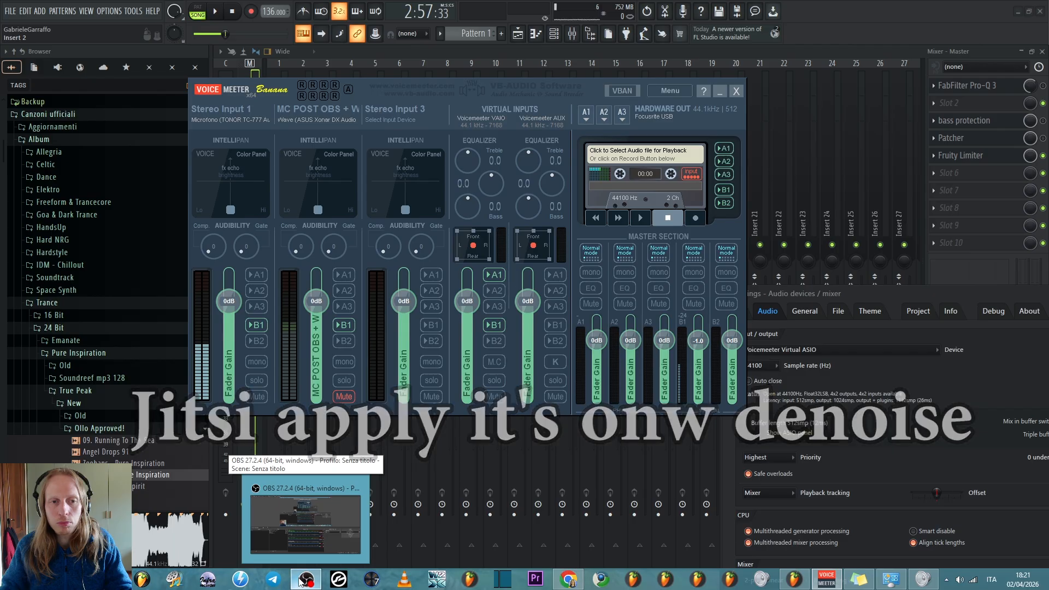
click(301, 582)
click(301, 581)
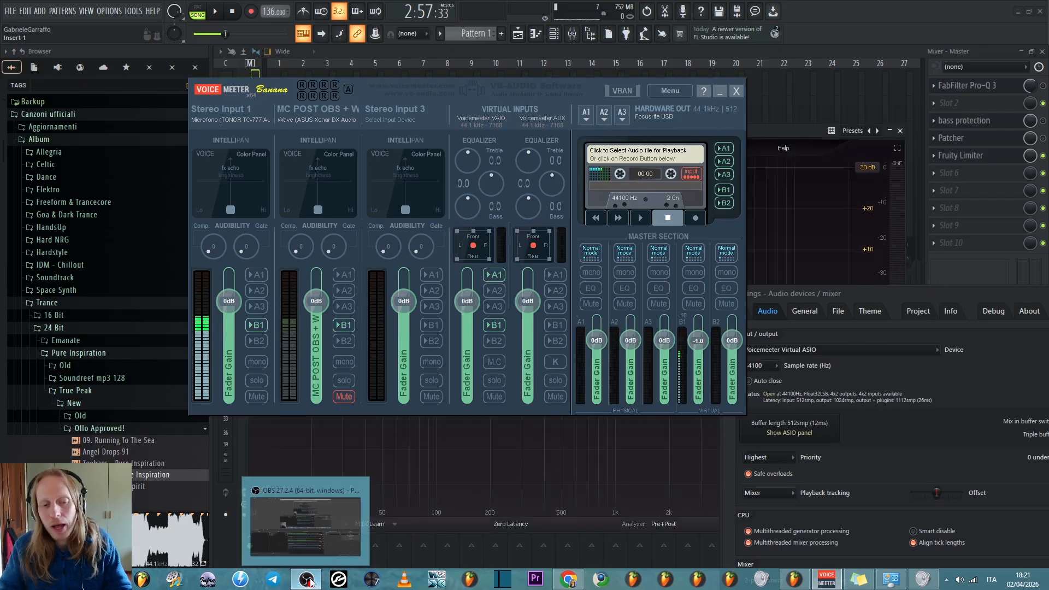
click(308, 580)
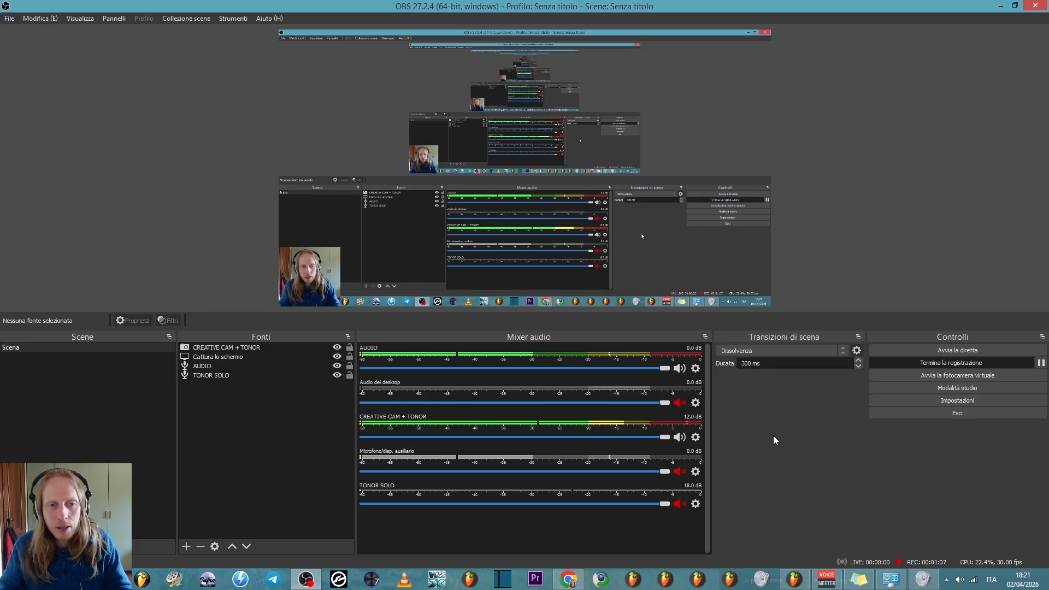
click(696, 438)
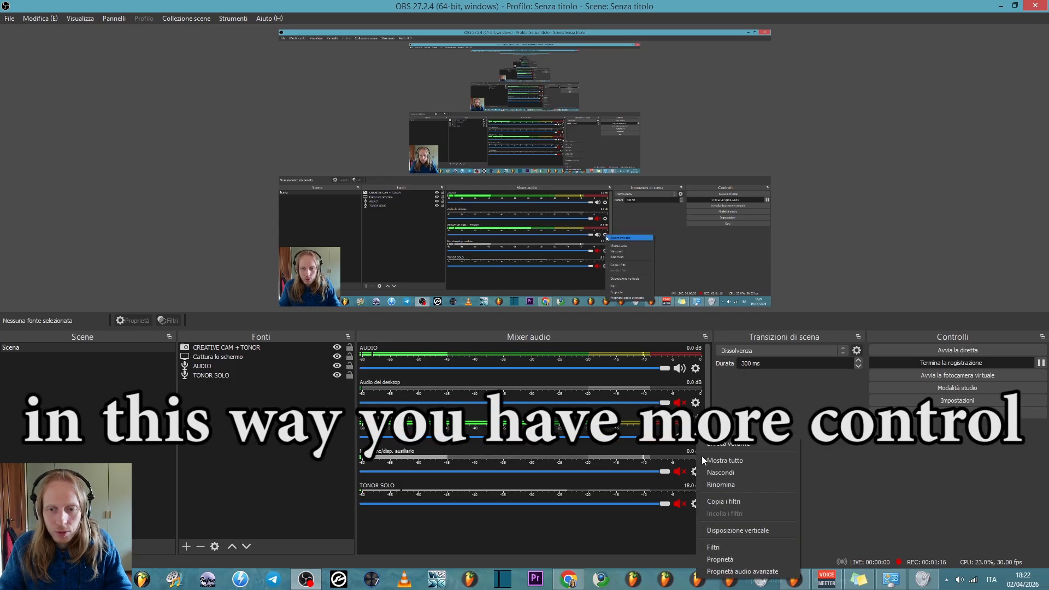
click(738, 571)
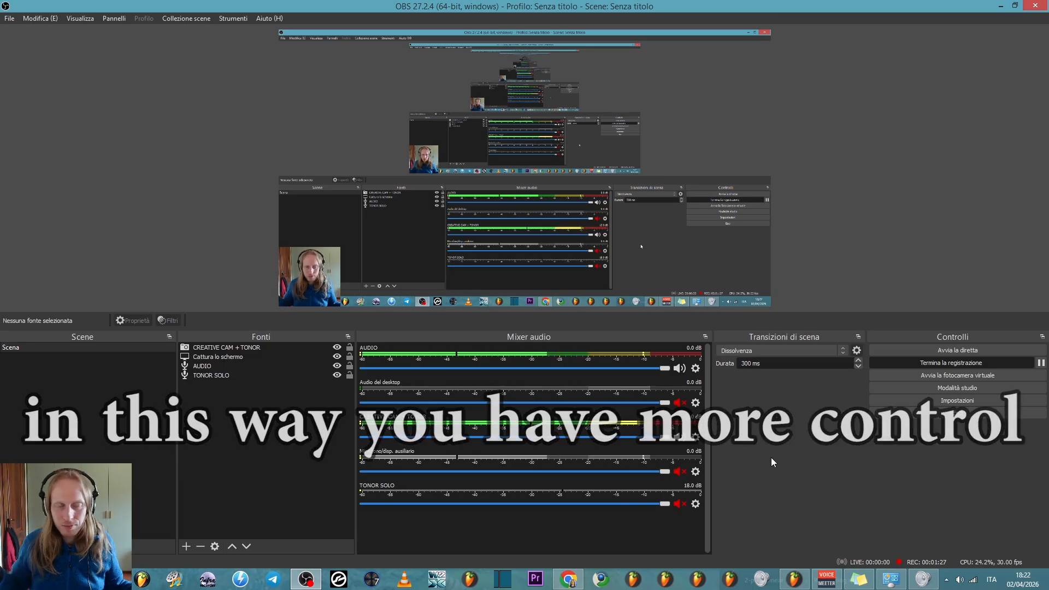
click(697, 439)
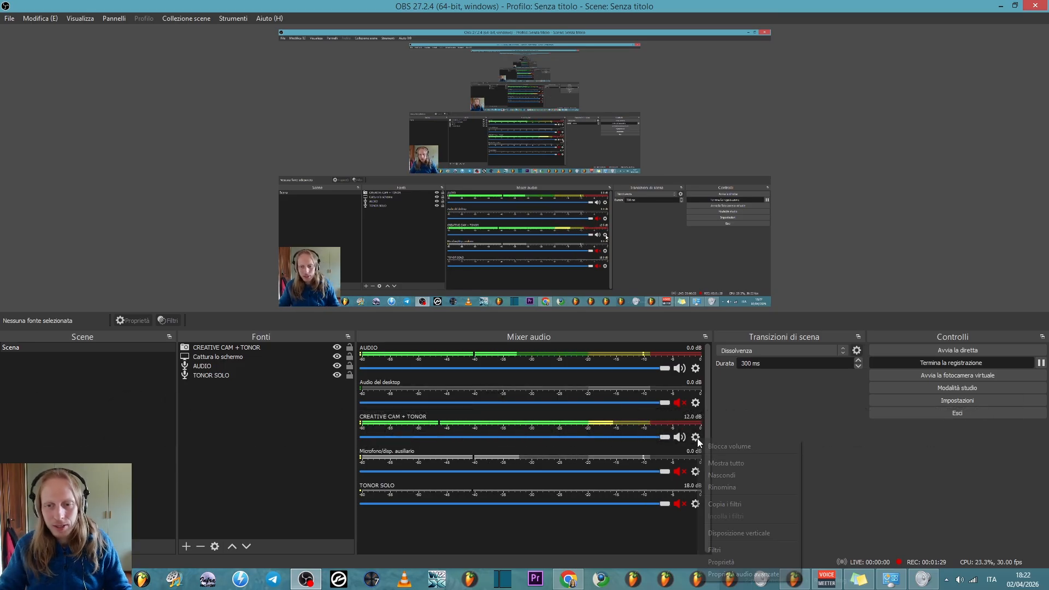
click(776, 435)
Step: Open the Windows playback device list from the Control Panel to examine Altoparlanti (ASUS Xonar DX Audio Device)
key(super)
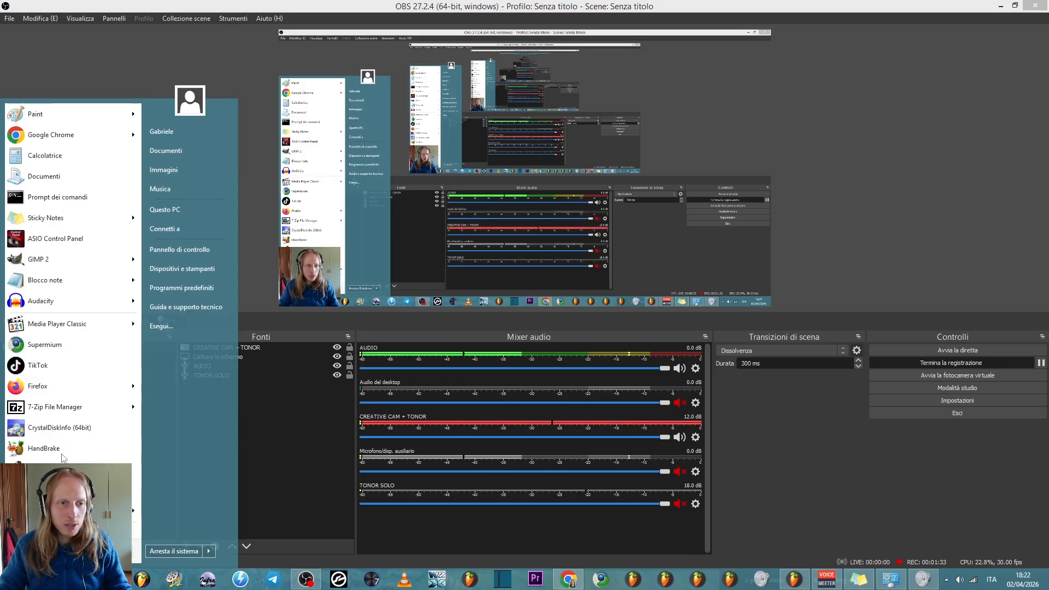
click(167, 259)
click(453, 214)
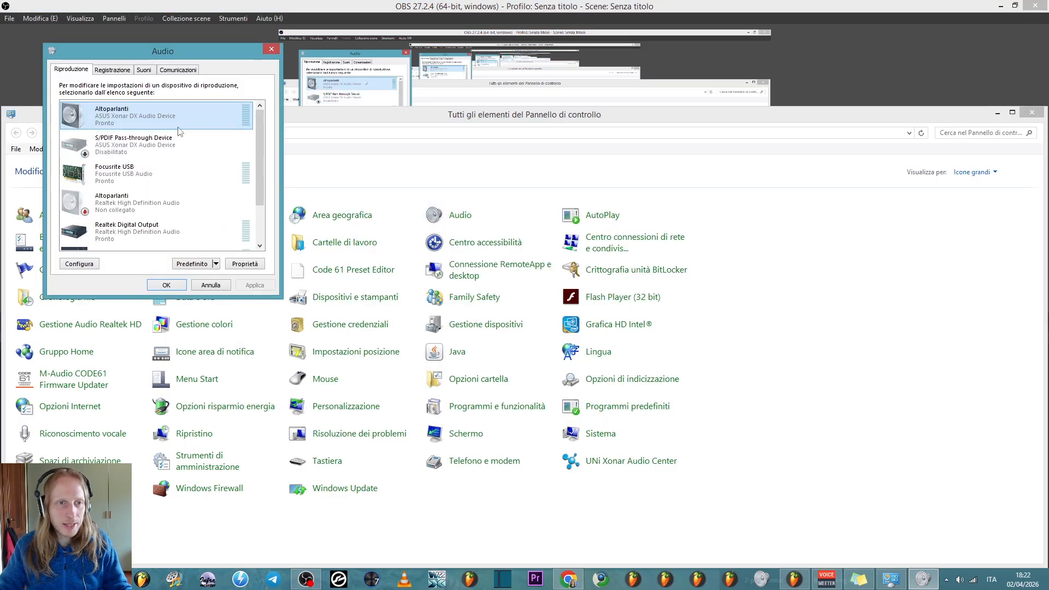
Step: Switch to Voicemeeter Banana and review the available input devices for the second hardware input, keeping the current selection
click(825, 577)
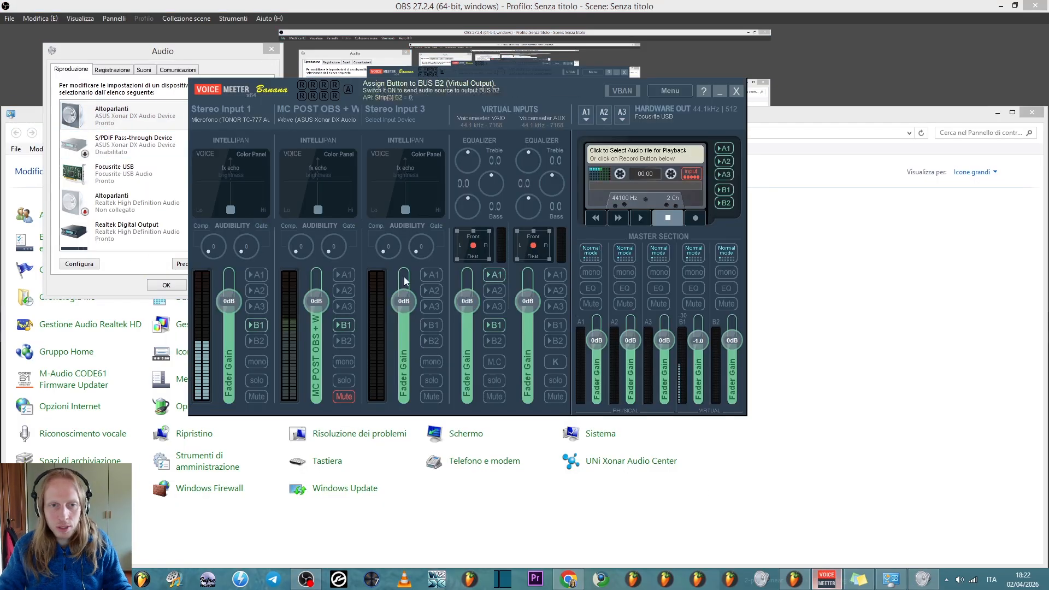
click(331, 120)
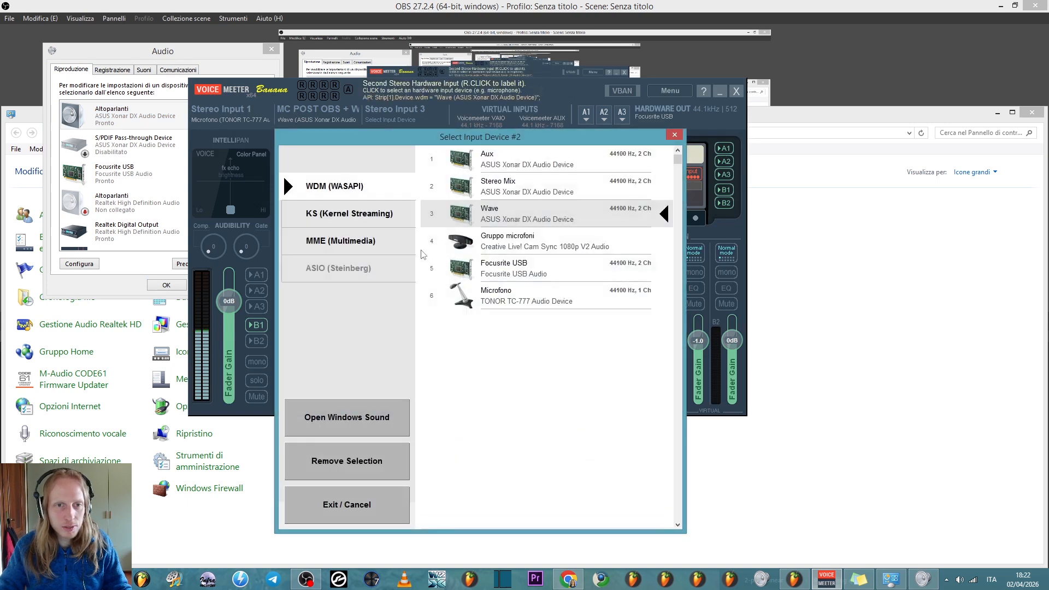
click(678, 133)
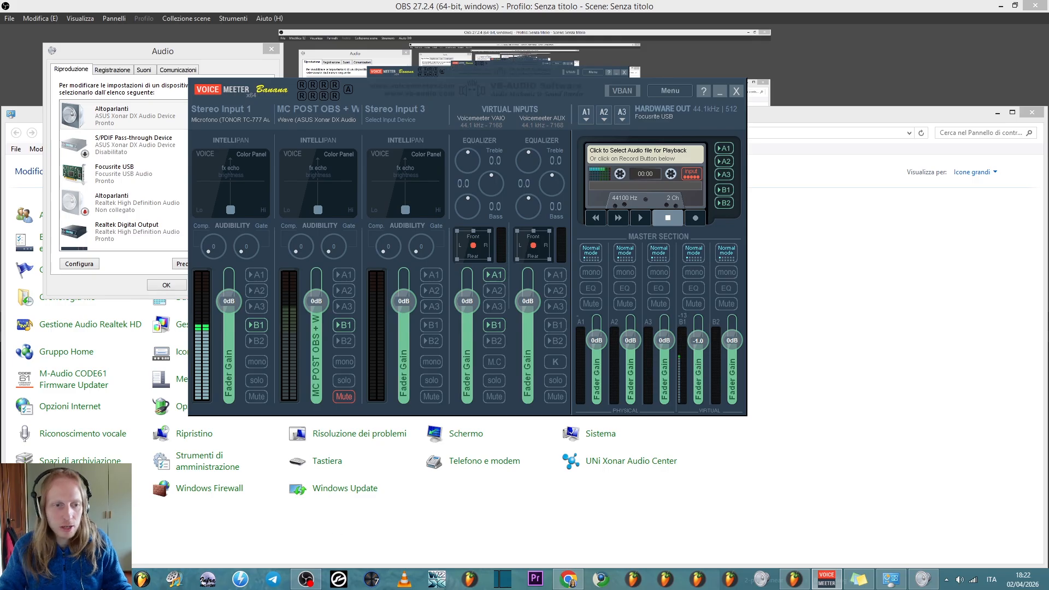
Step: Switch to the Windows Audio settings and examine VoiceMeeter Output in the recording device list
key(super)
click(172, 256)
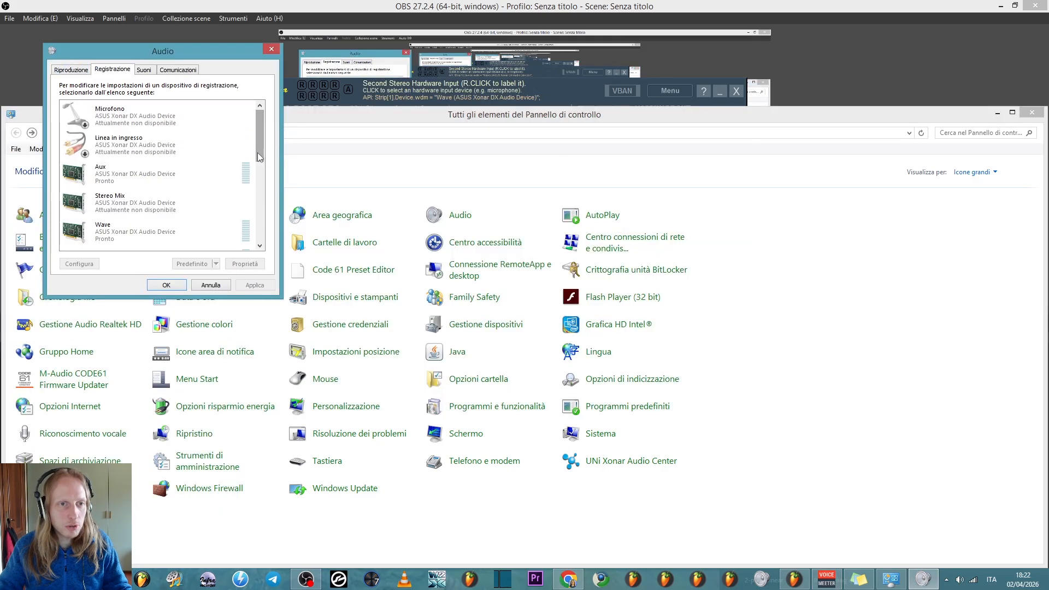
drag(259, 157, 261, 236)
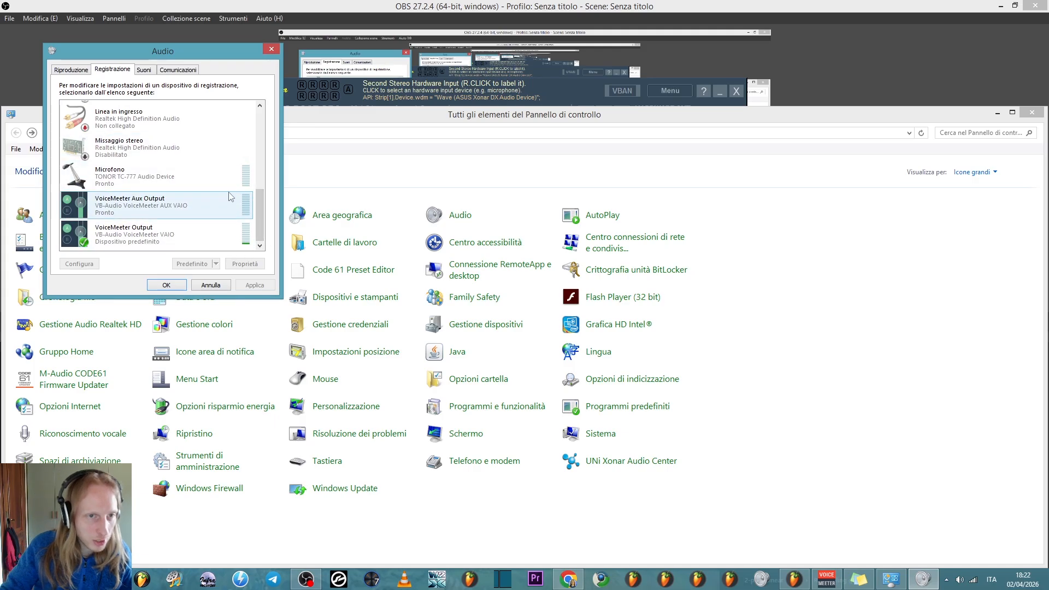
click(135, 244)
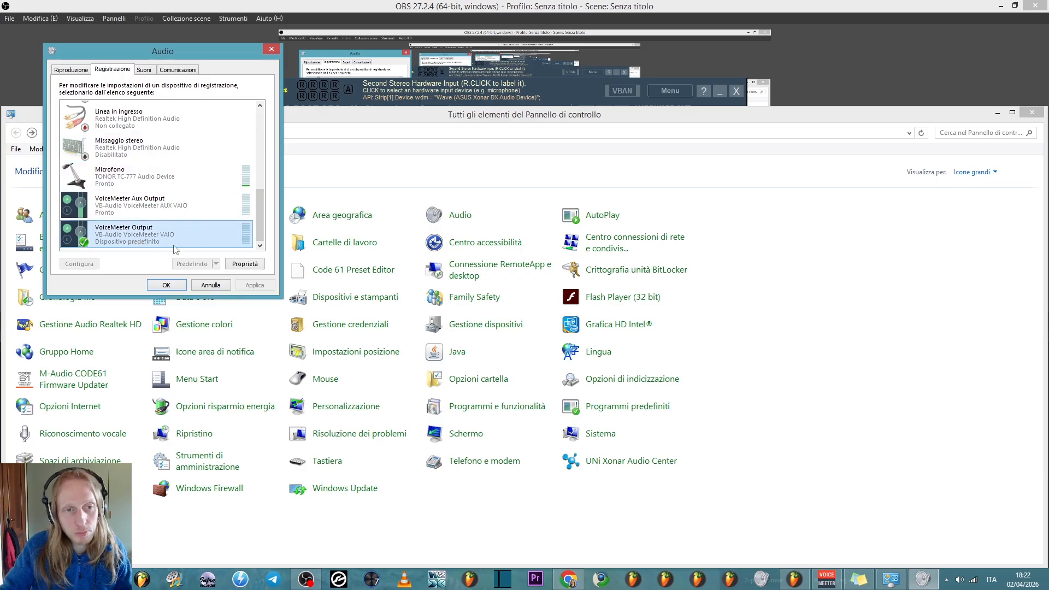
Step: Play the song in FL Studio and return to Voicemeeter Banana and the Windows Audio settings to check the signal
click(795, 581)
click(226, 10)
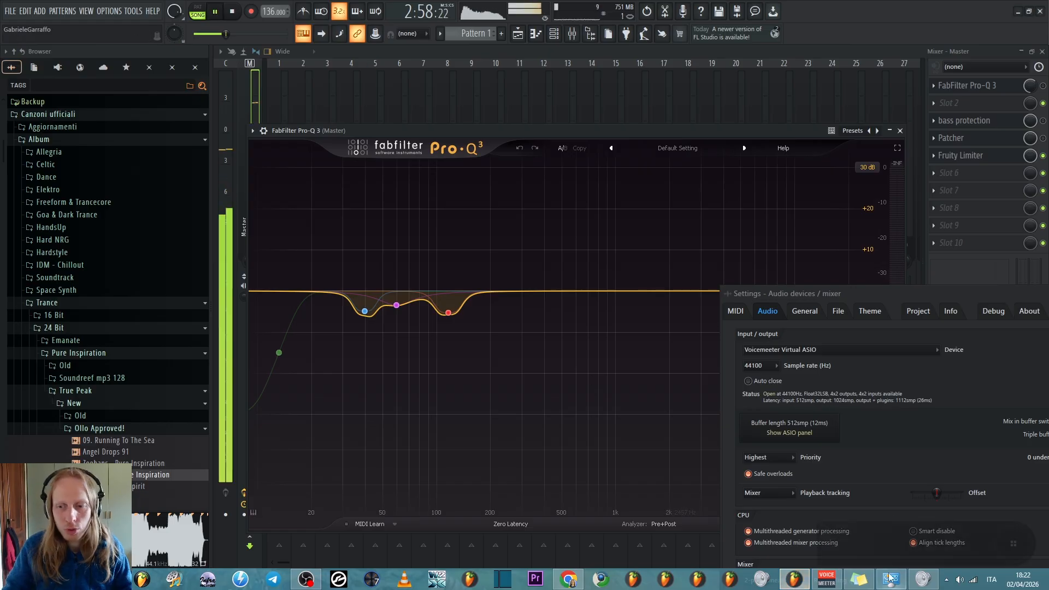
click(827, 580)
click(924, 581)
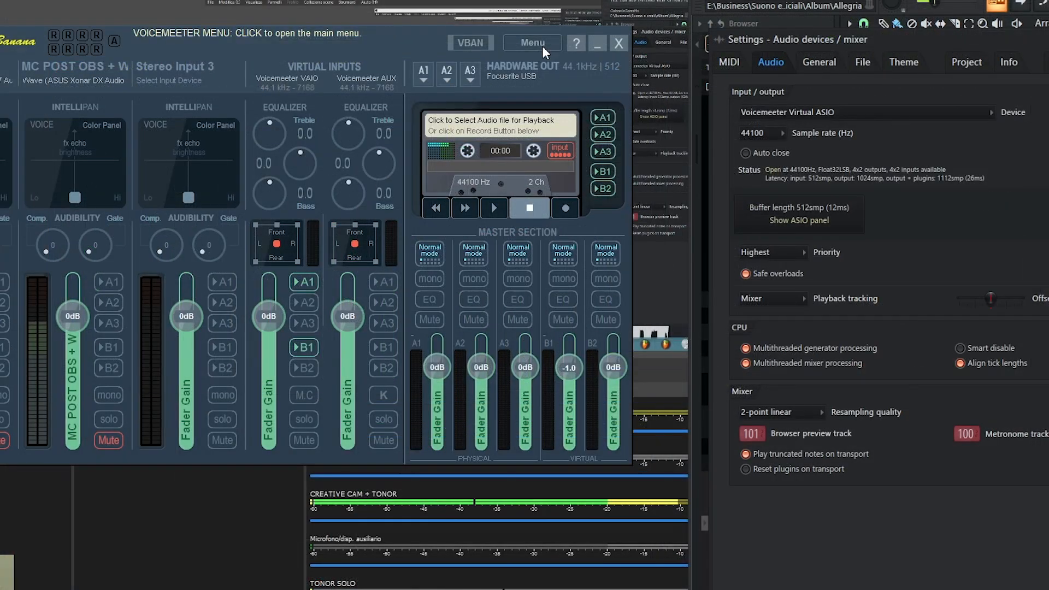
Step: Open Voicemeeter Banana's System settings and move the window clear of FL Studio's audio settings
click(539, 72)
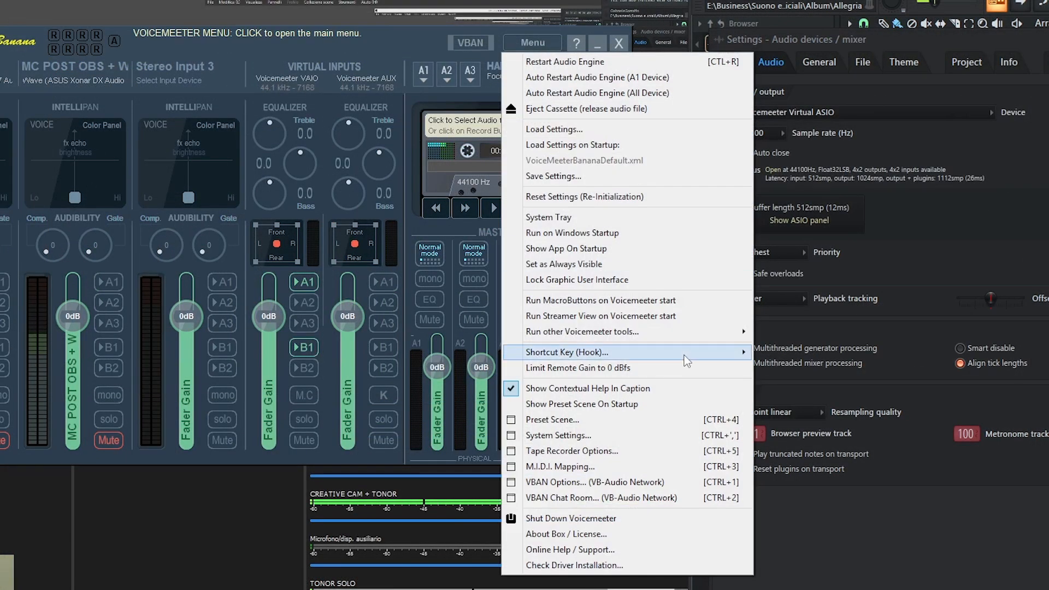
click(552, 436)
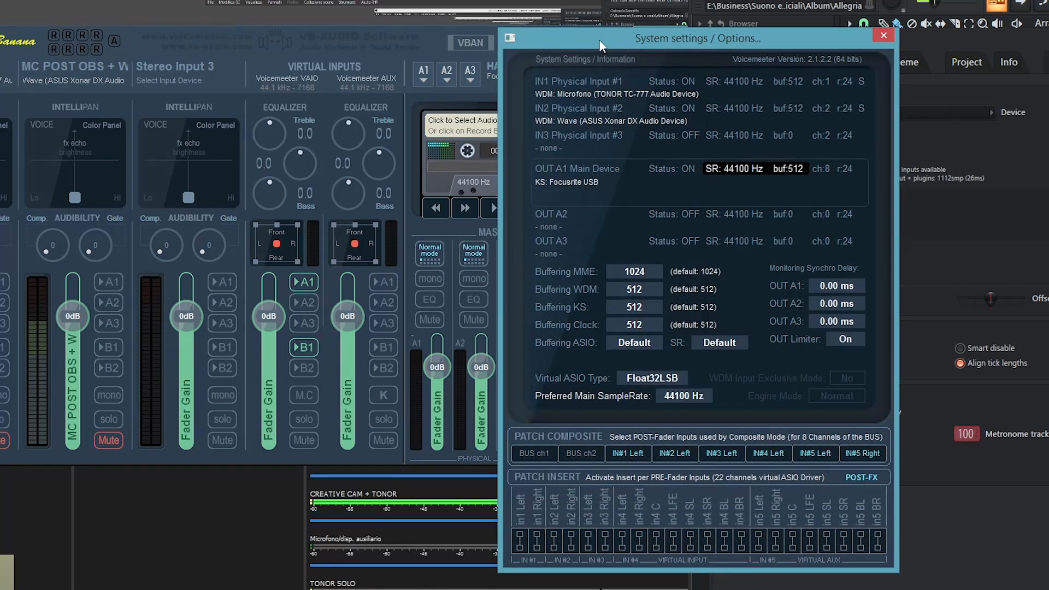
drag(601, 44, 374, 0)
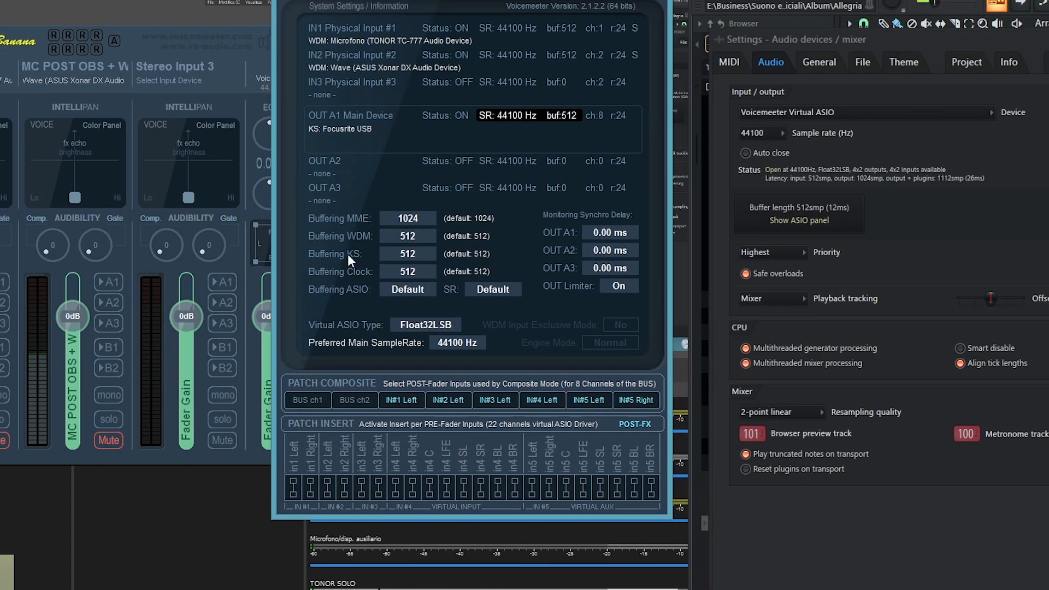
Step: Set Buffering KS to 2048 samples and accept the expert-parameter warning
click(408, 254)
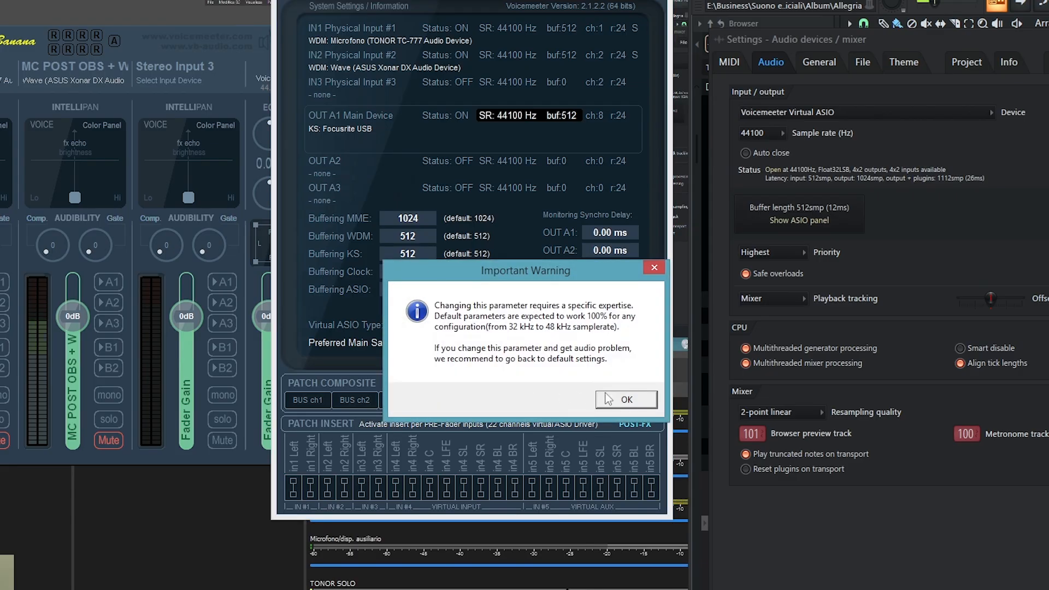
click(608, 399)
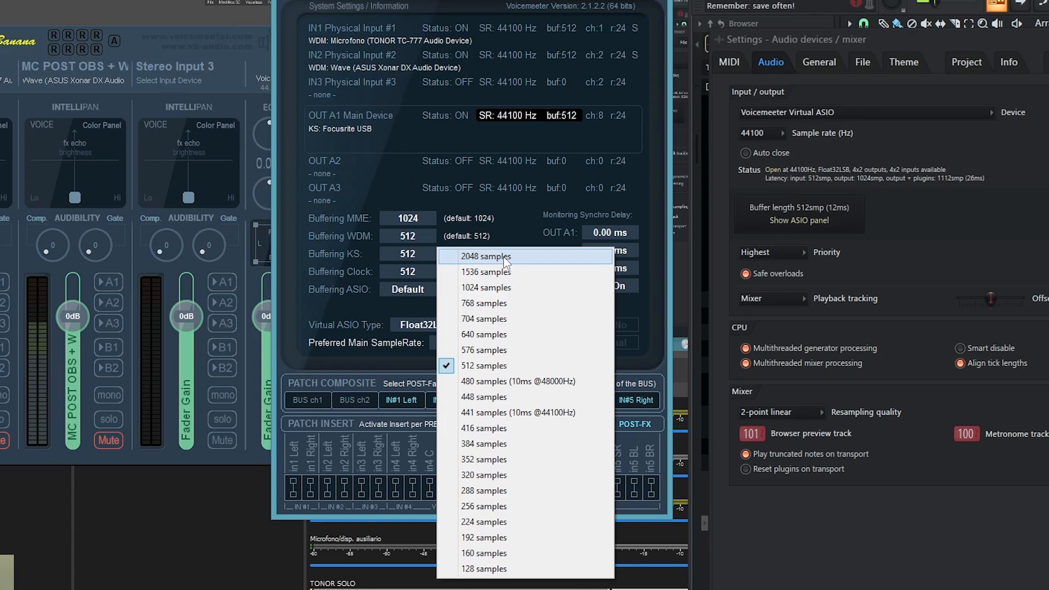
click(505, 257)
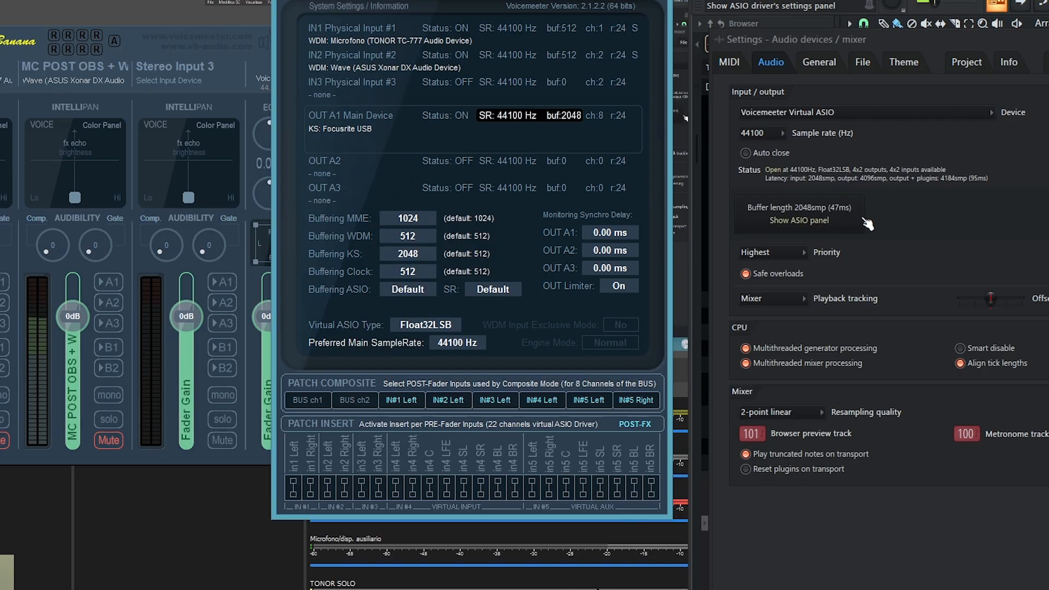
Step: Choose a smaller Buffering KS sample size in the system settings and slightly reposition the Voicemeeter window
click(412, 262)
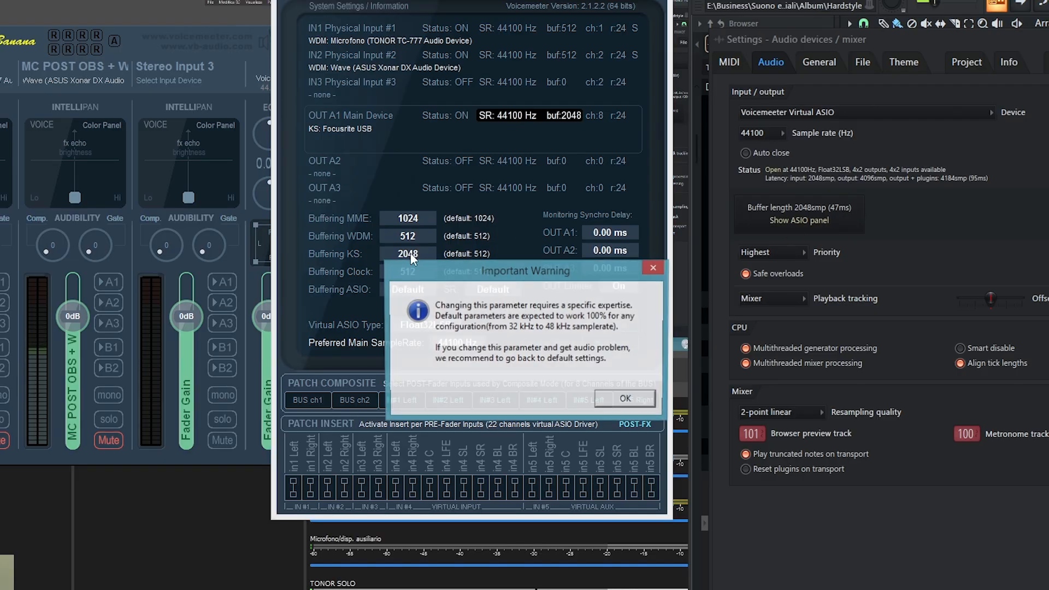
click(690, 398)
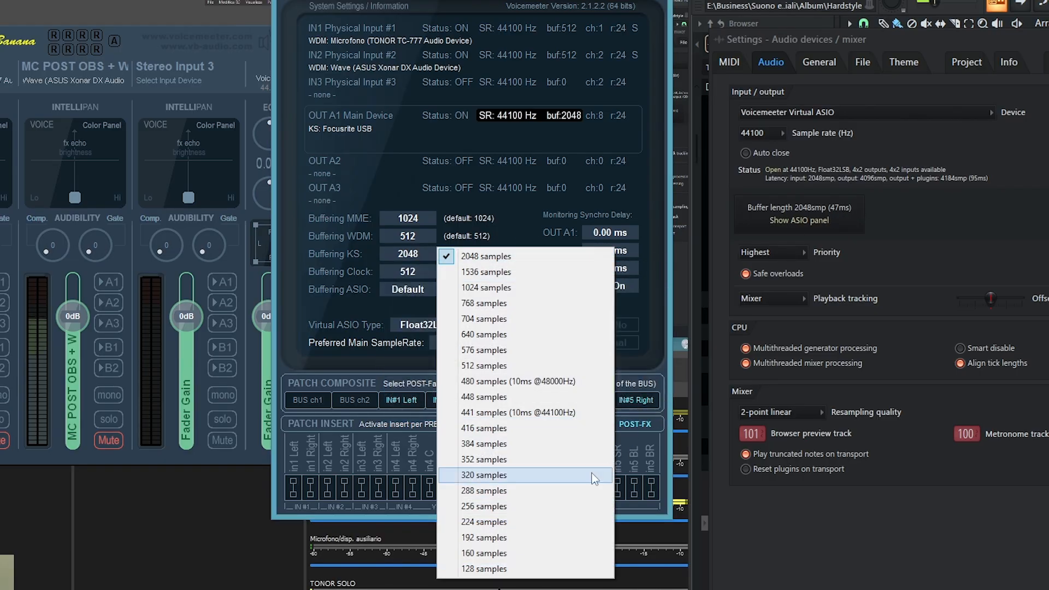
click(513, 494)
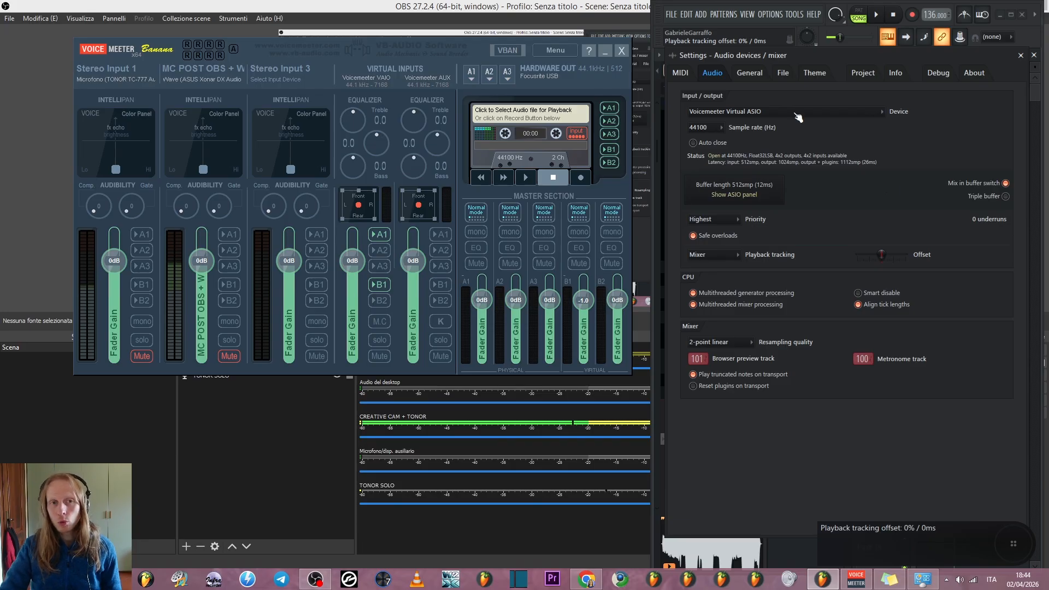
mouse_move(283, 51)
mouse_down()
mouse_move(208, 68)
mouse_move(269, 55)
mouse_up()
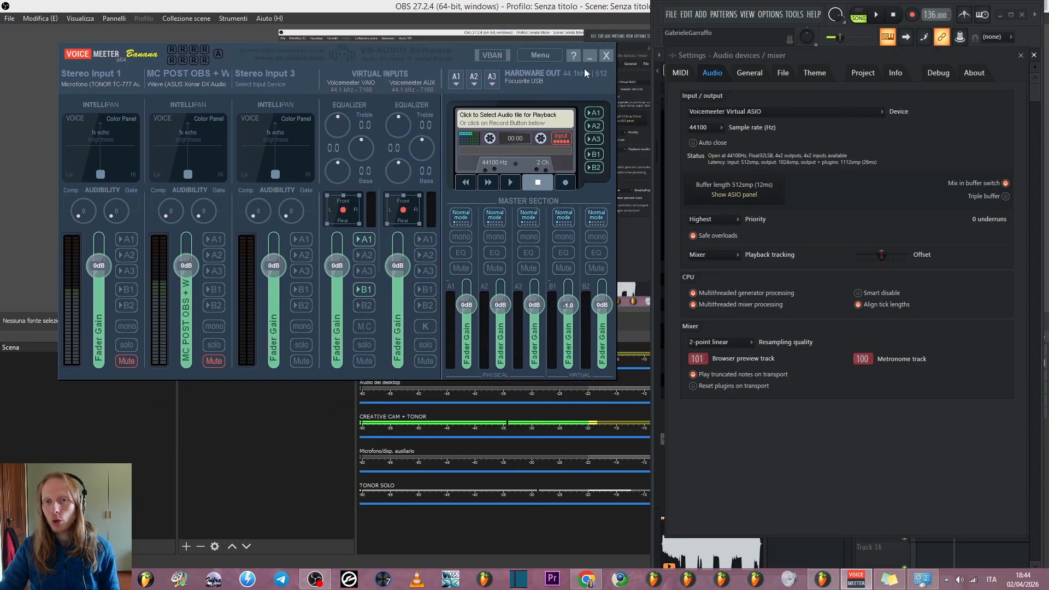